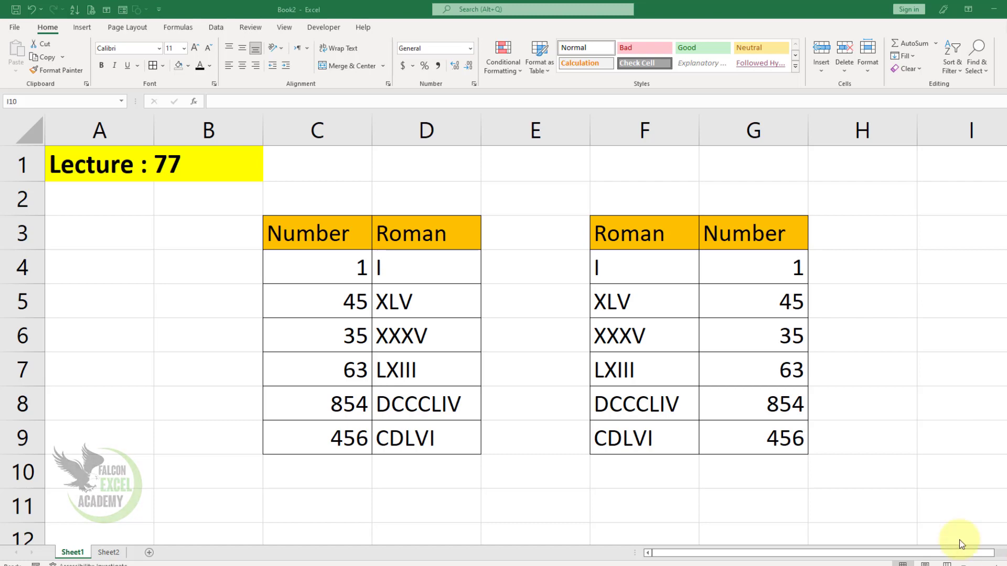
click(327, 272)
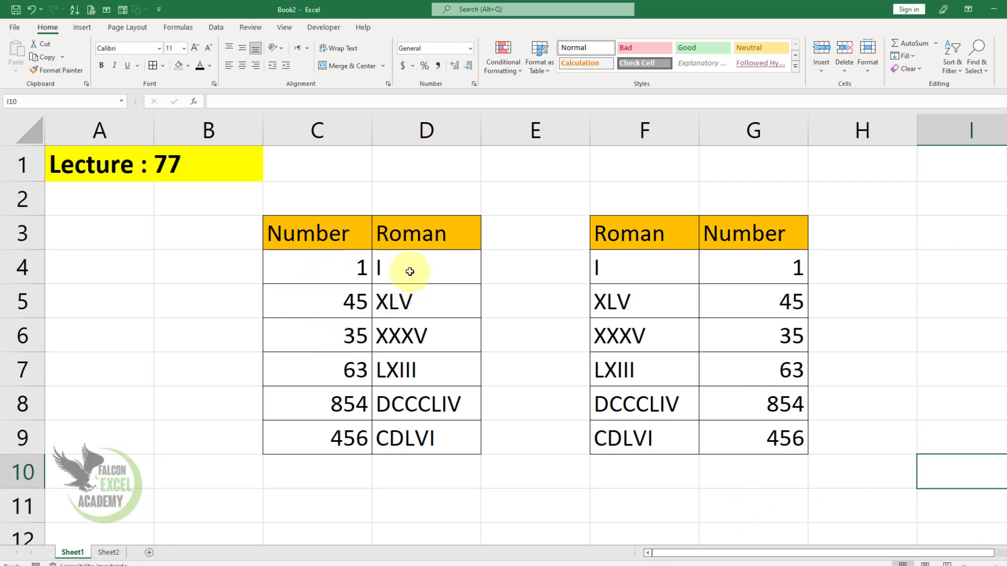
drag(411, 267, 462, 428)
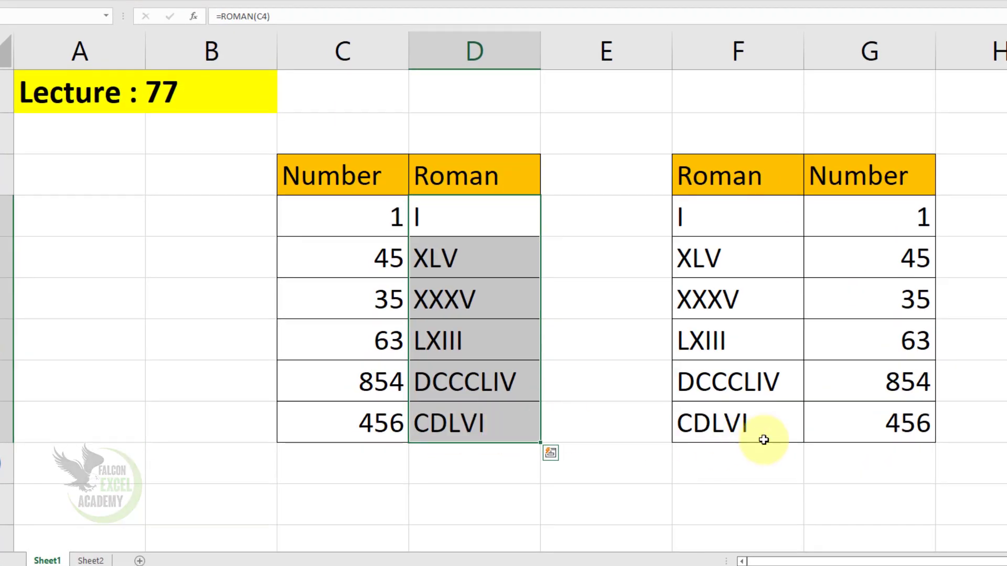
click(733, 407)
drag(709, 213, 699, 418)
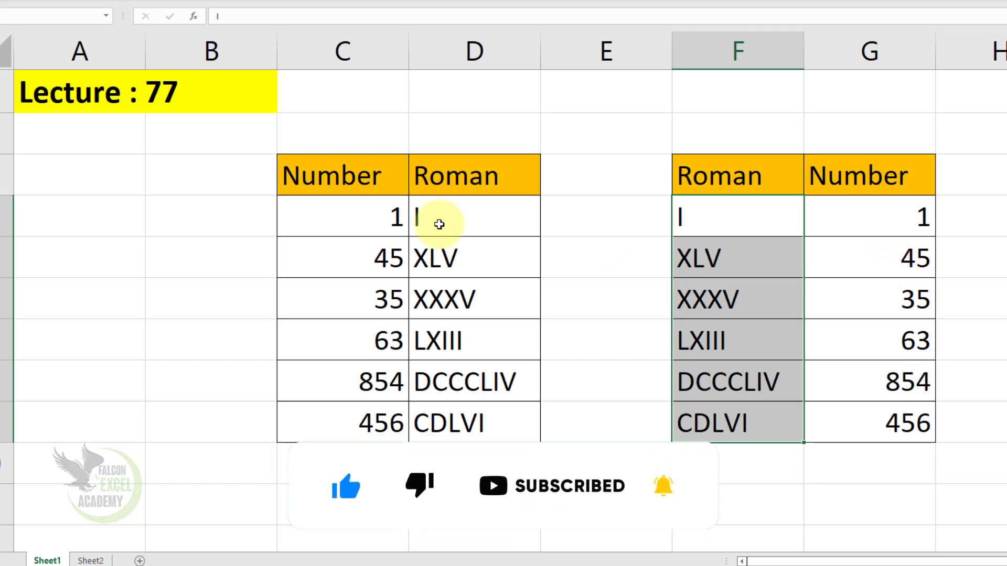
Step: Clear the Roman numerals in D4:D9 of the Number-to-Roman table
click(394, 220)
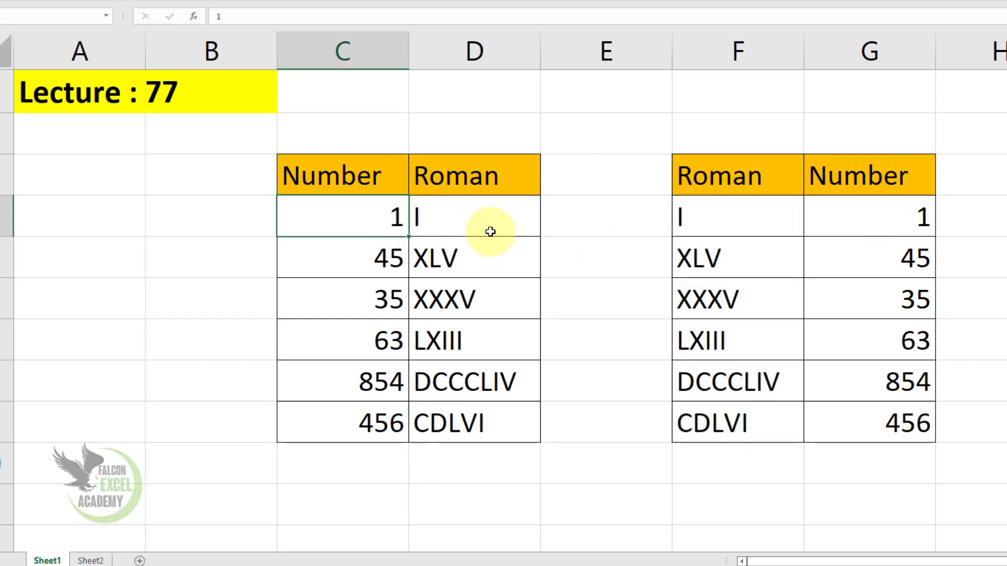
drag(488, 227, 497, 420)
key(Delete)
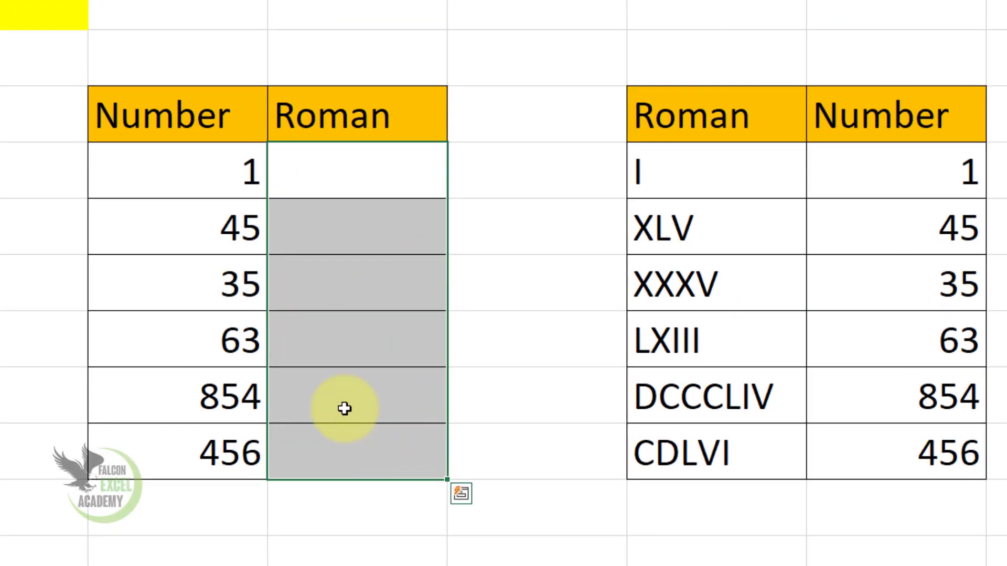
Step: Enter the formula =ROMAN(C4) in D4 to convert the first number to a Roman numeral
click(239, 216)
drag(244, 183, 260, 451)
click(376, 183)
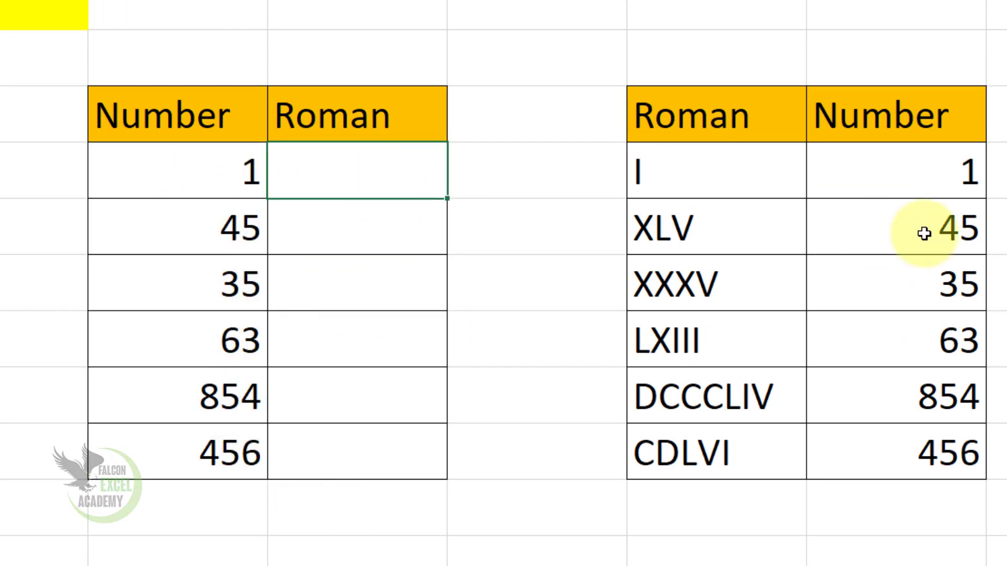
text(=)
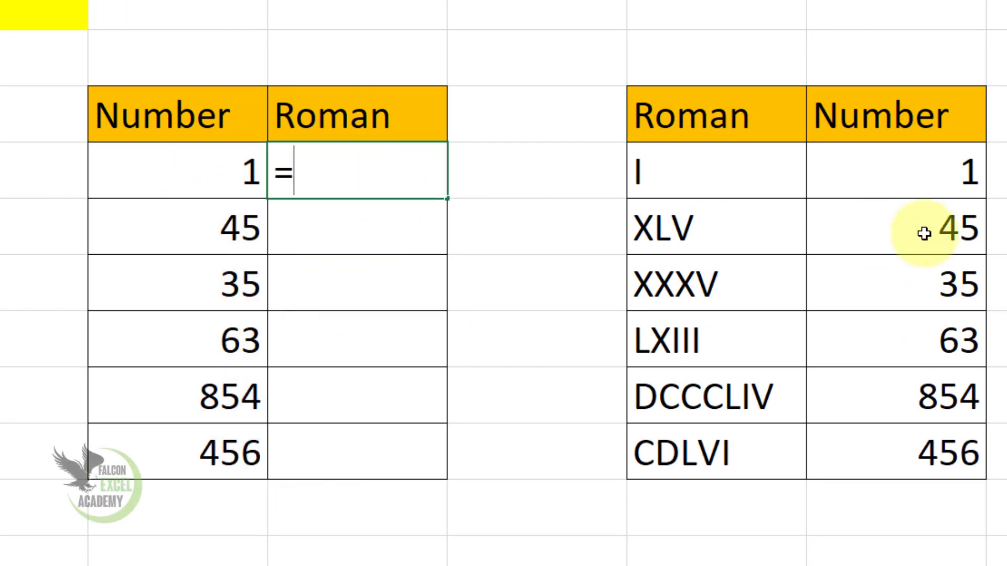
text(roman)
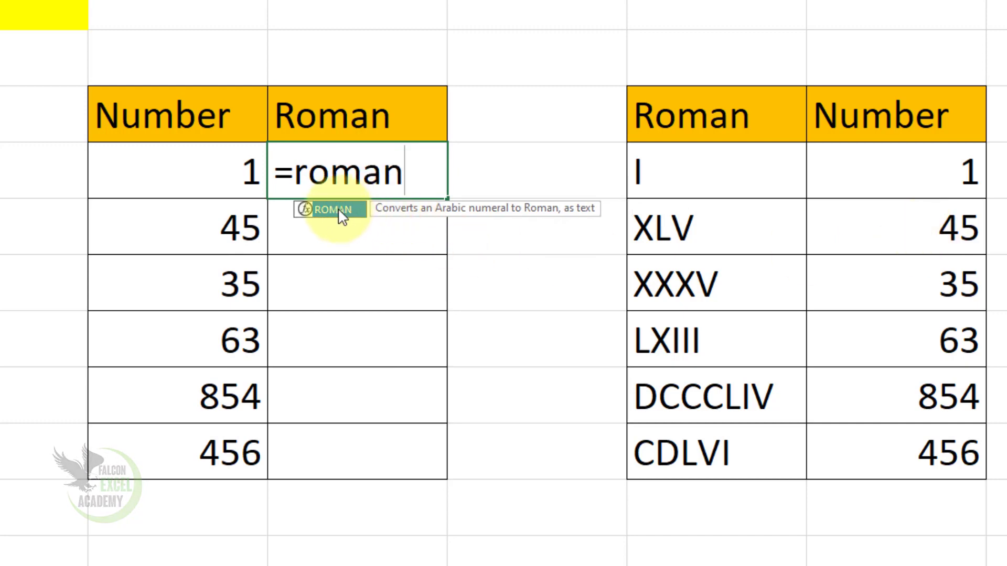
key(Tab)
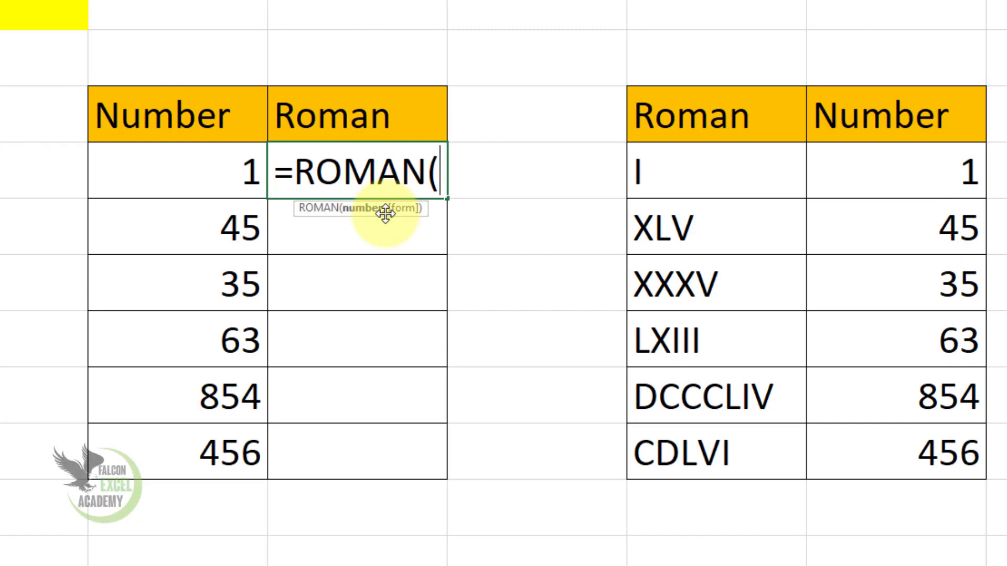
click(204, 167)
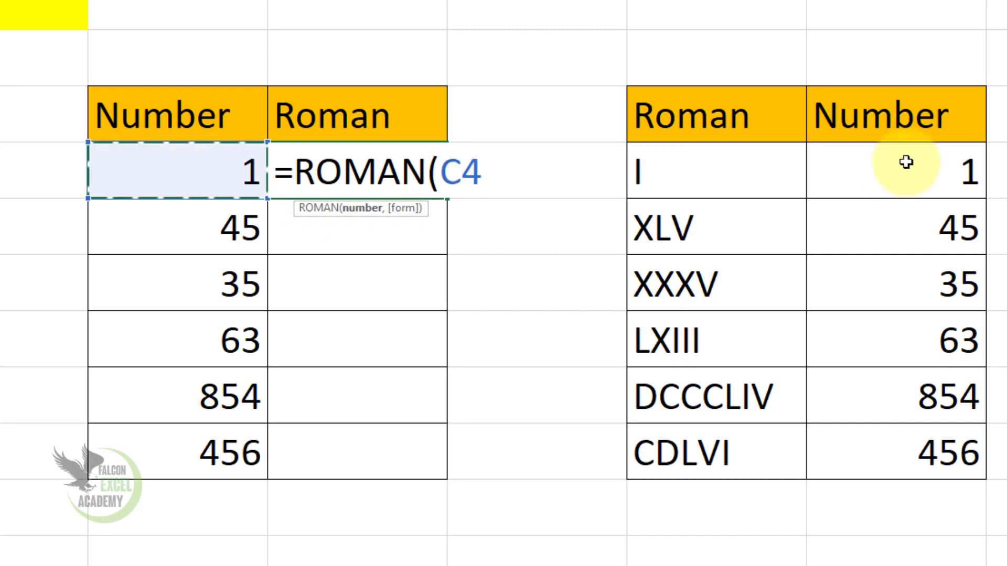
text())
key(Return)
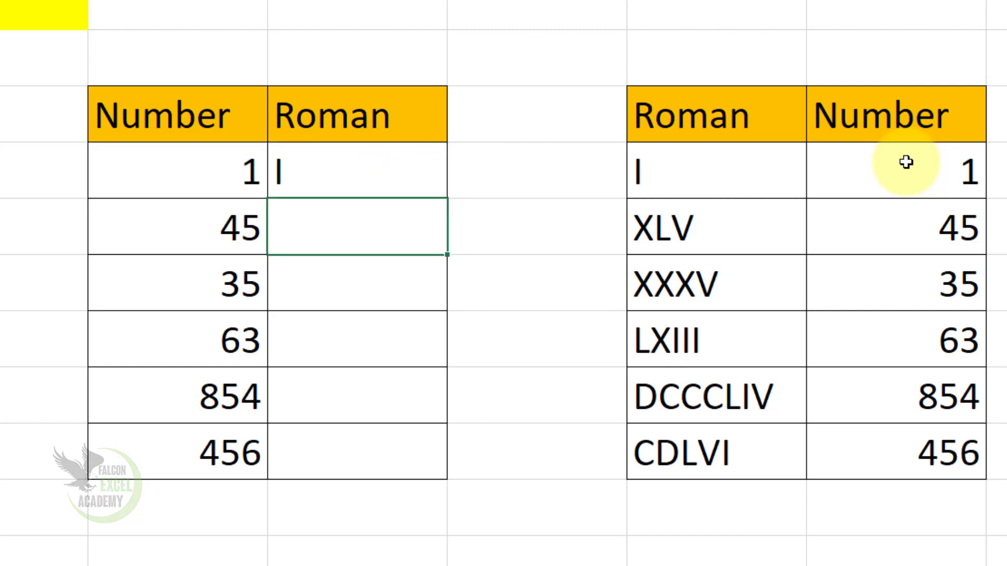
Step: Fill the ROMAN formula from D4 down through D9 for the remaining numbers
click(378, 175)
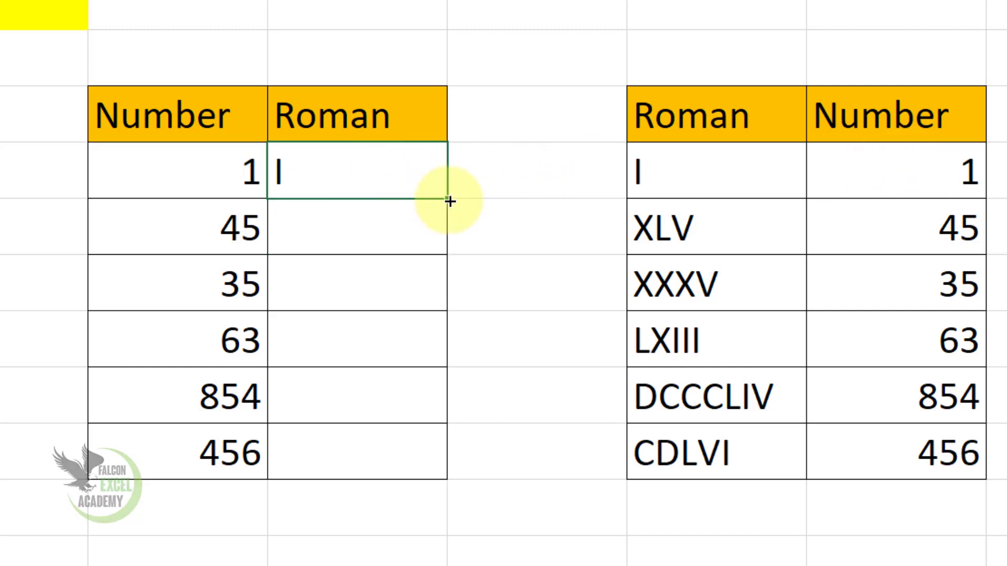
drag(450, 201, 423, 462)
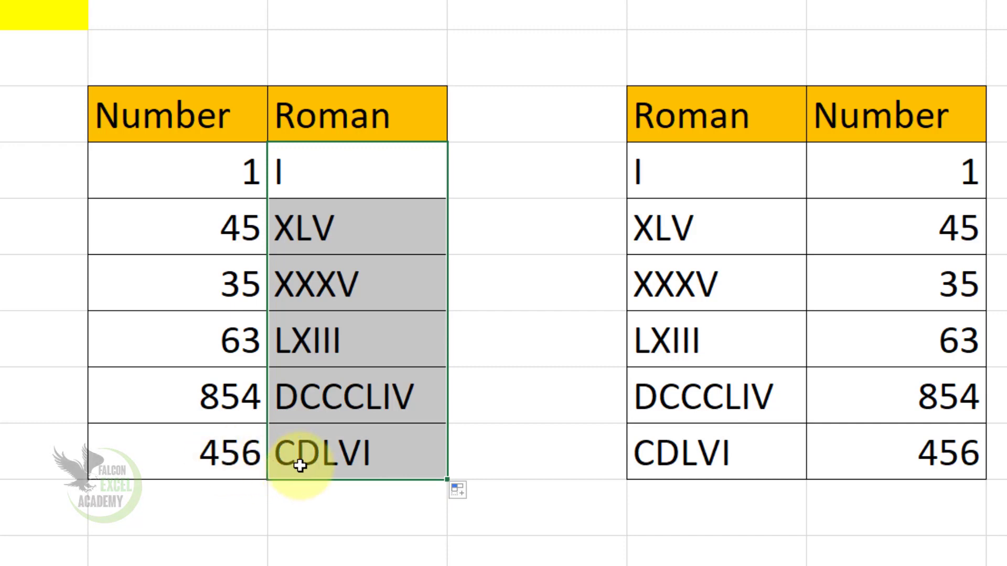
click(414, 462)
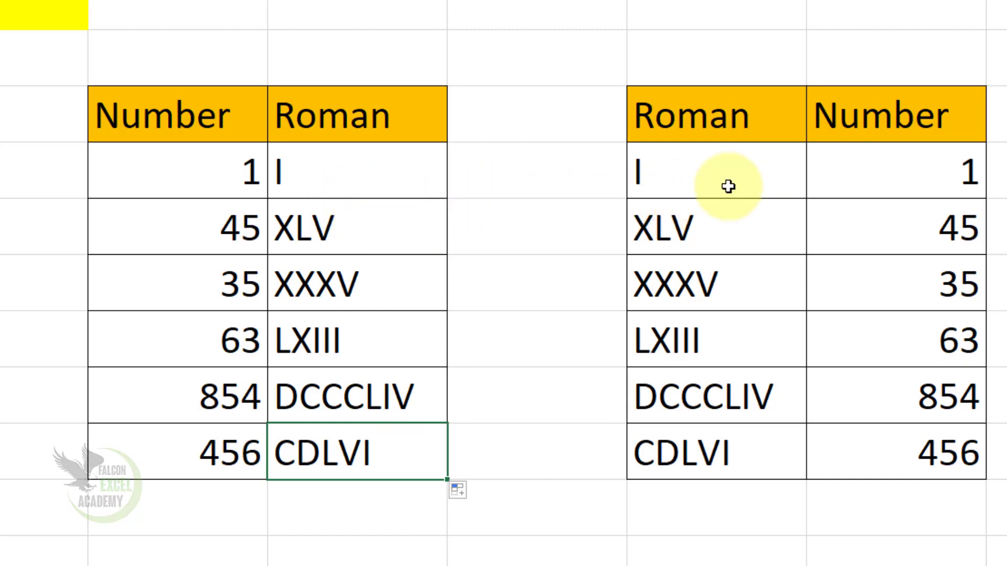
Step: Clear both data columns of the Roman-to-Number table in F4:G9, keeping its headers
drag(724, 184, 872, 460)
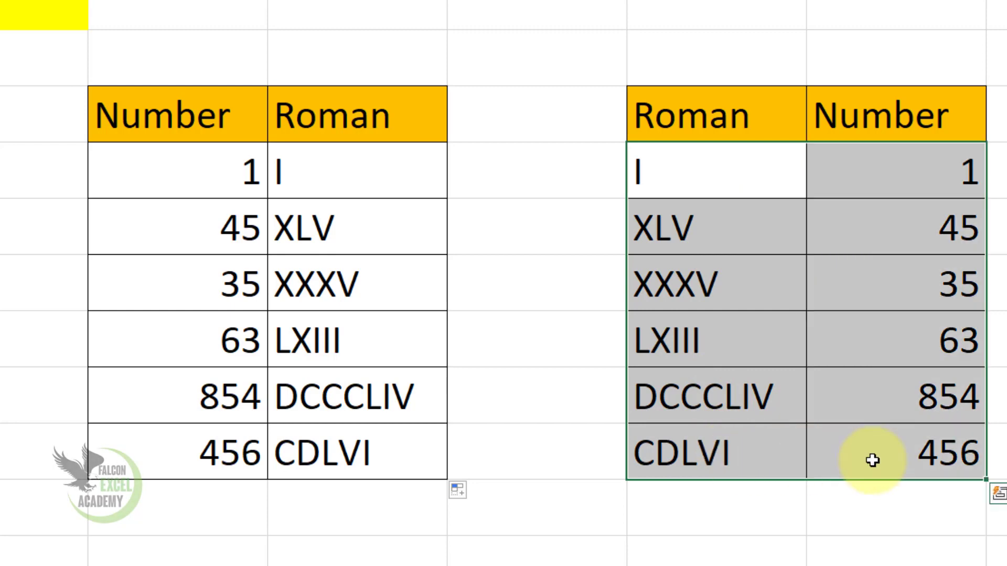
key(Delete)
click(566, 444)
Step: Copy the Roman numerals from D4:D9 and paste them as values only into the second table starting at F4
drag(349, 158, 399, 467)
key(Delete)
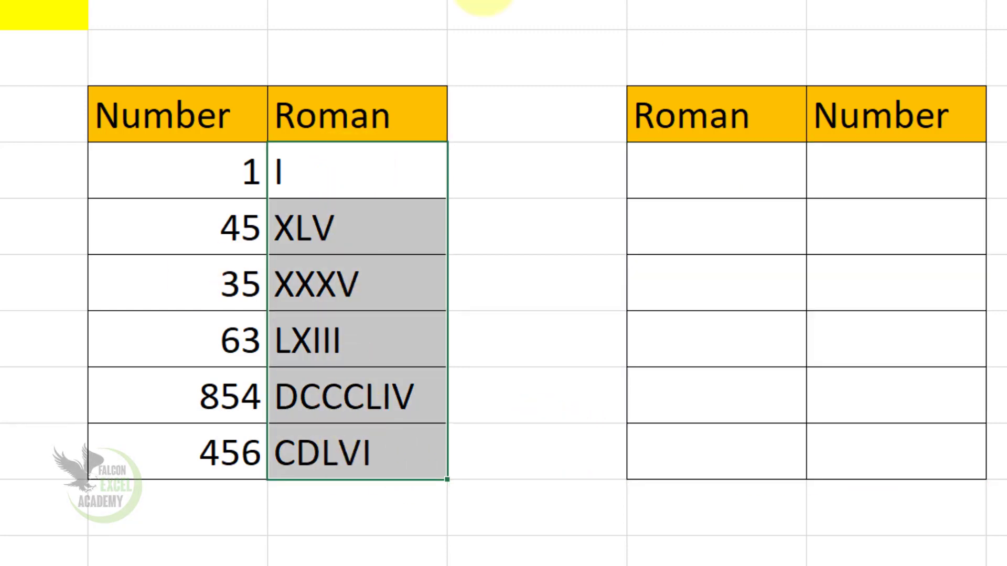
key(ctrl+c)
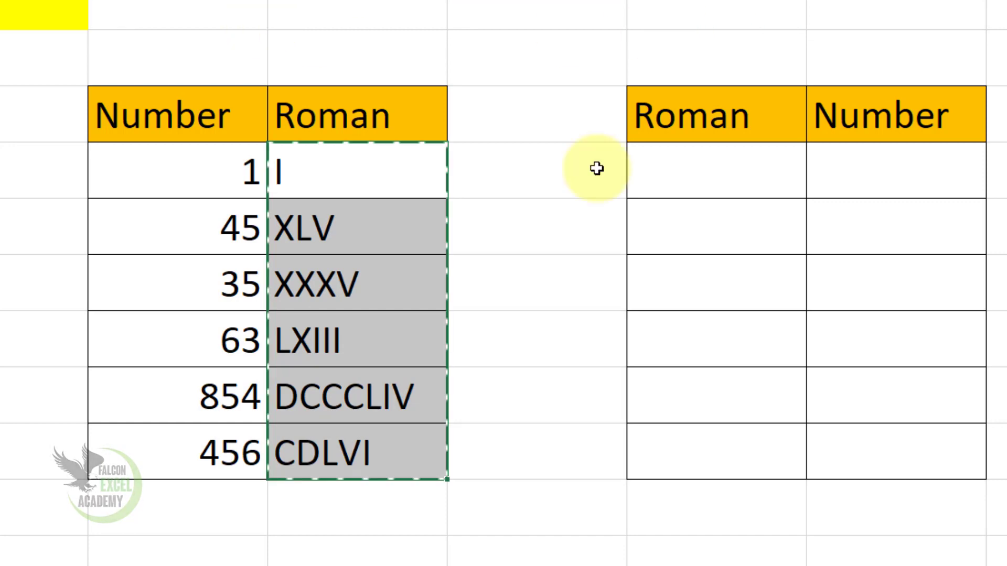
click(705, 181)
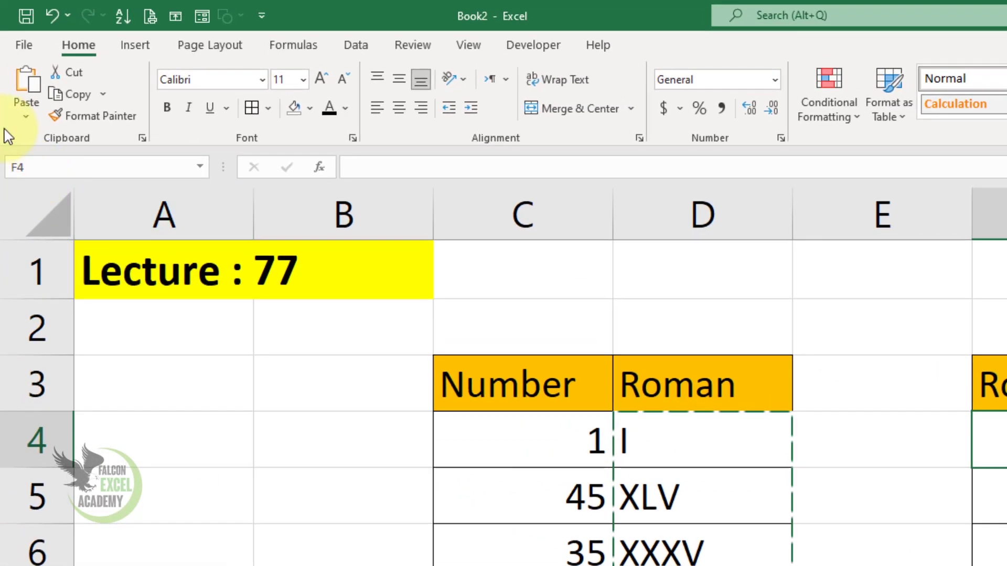
click(0, 41)
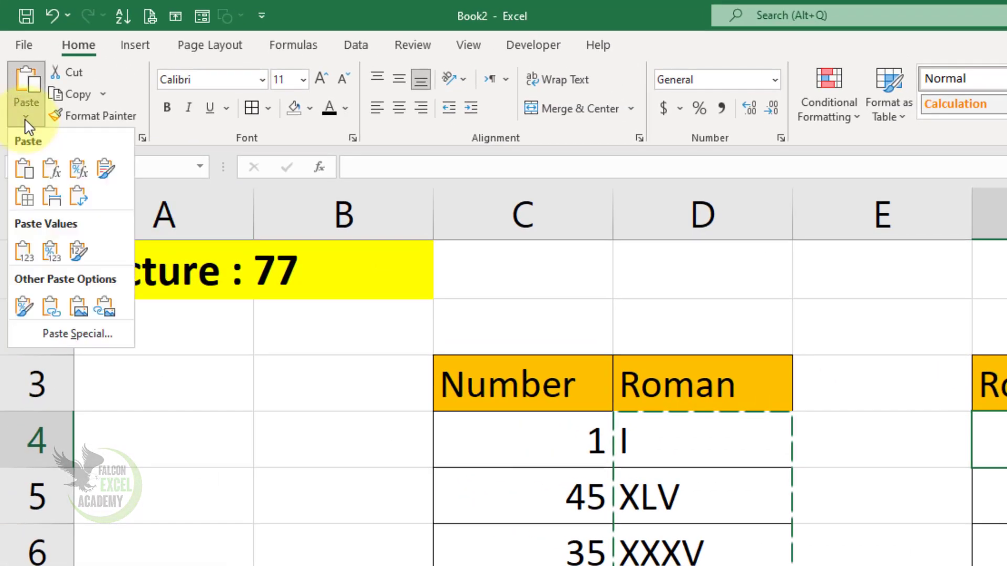
click(23, 253)
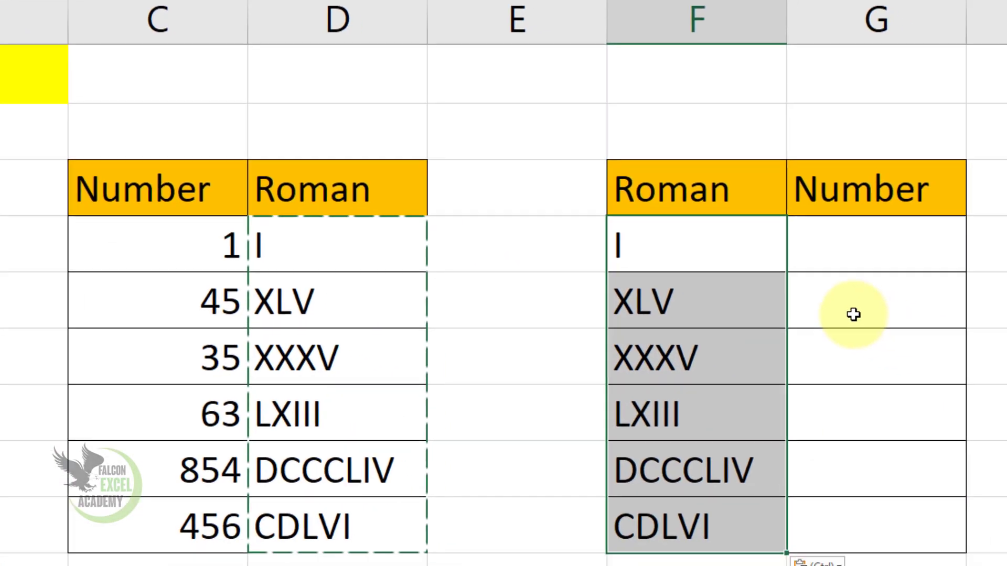
key(Escape)
Step: Enter the formula =ARABIC(F4) in G4 to convert the first Roman numeral back to a number
drag(641, 243, 660, 520)
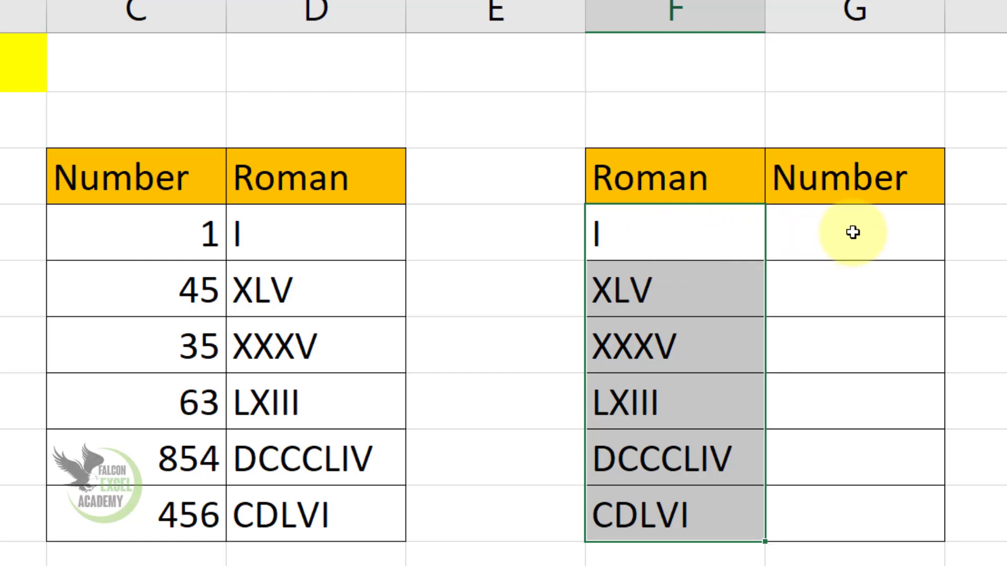
click(822, 231)
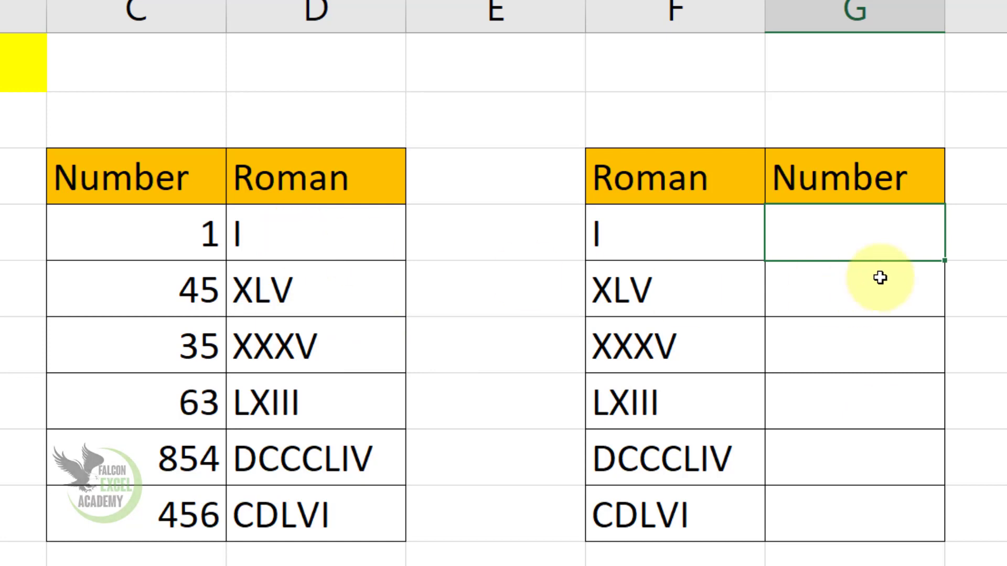
text(=ar)
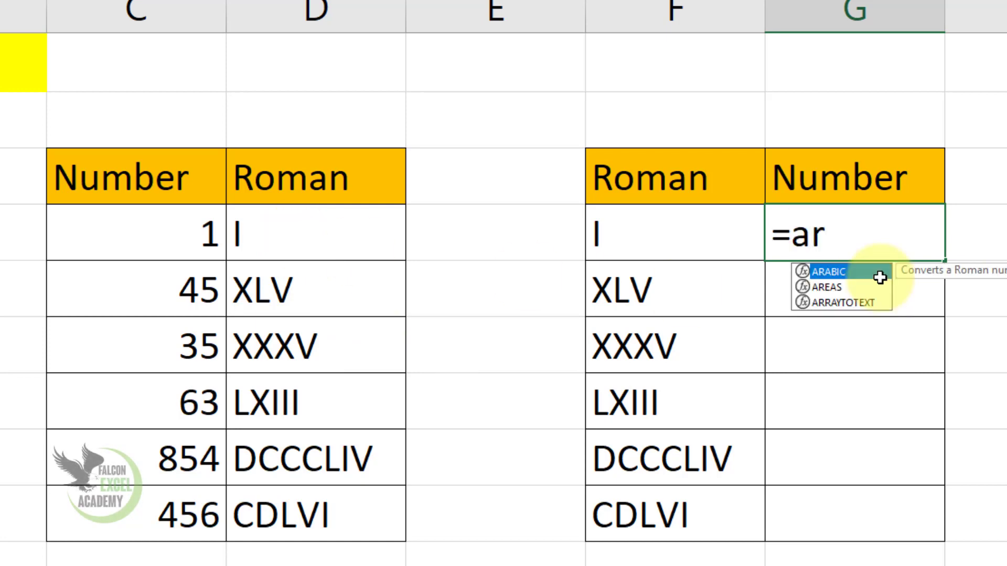
double_click(880, 277)
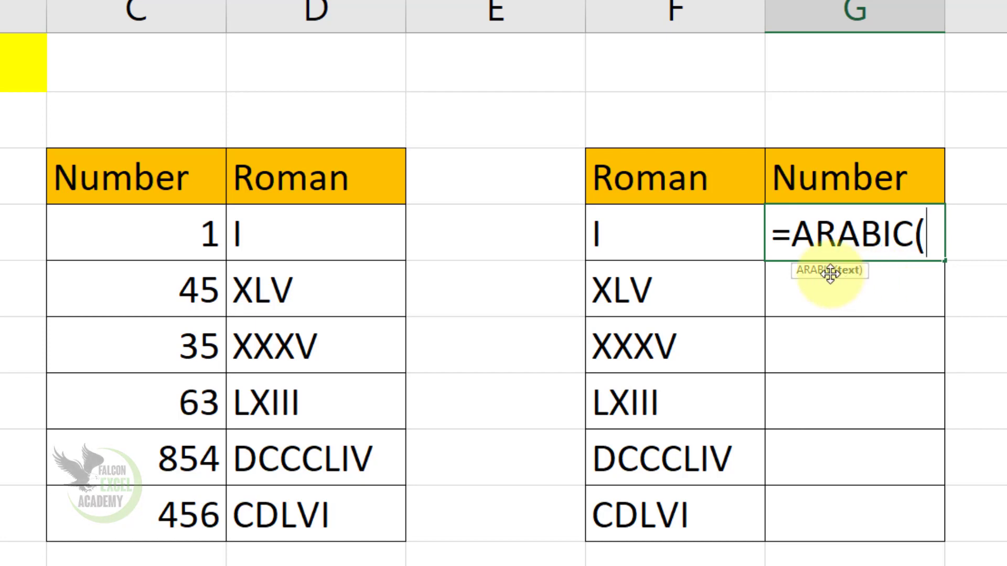
click(706, 247)
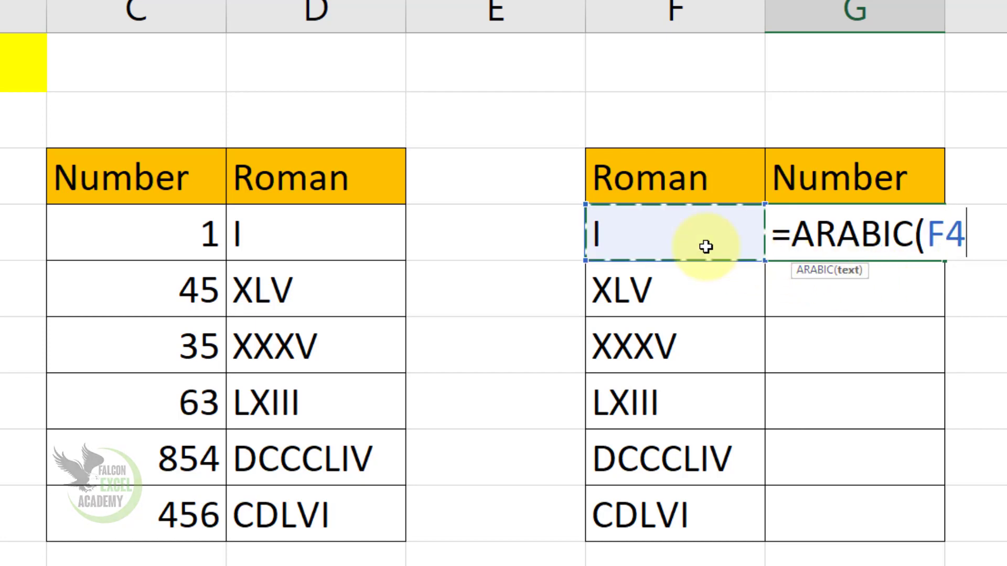
text())
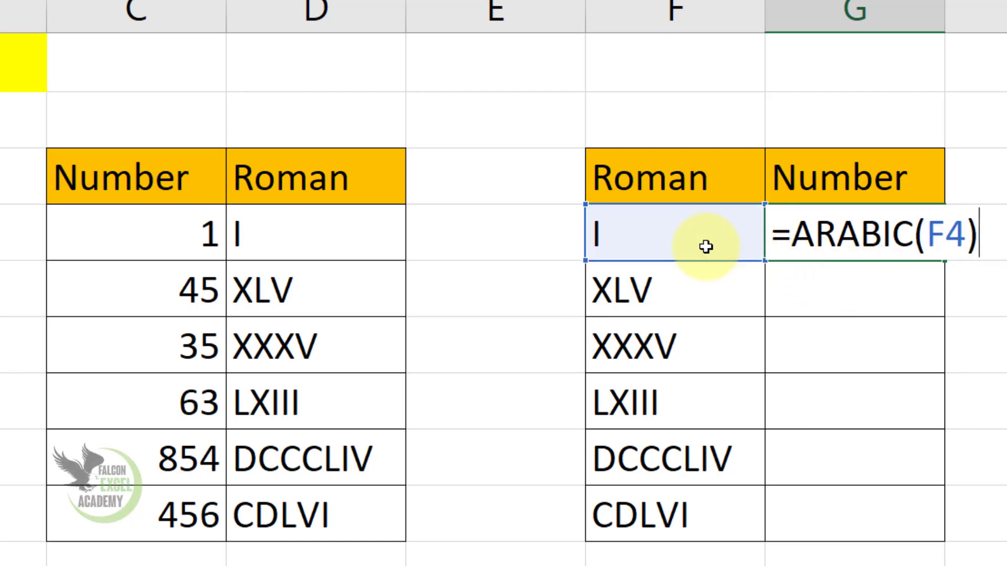
key(Return)
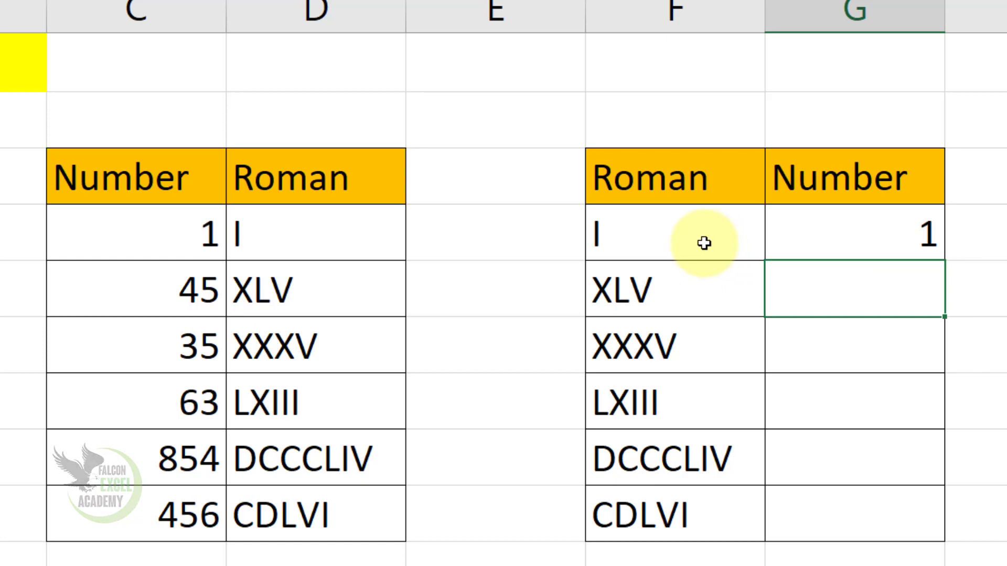
Step: Fill the ARABIC formula from G4 down through G9 and compare the two tables across rows 5, 8 and 9
click(901, 233)
drag(947, 262, 952, 528)
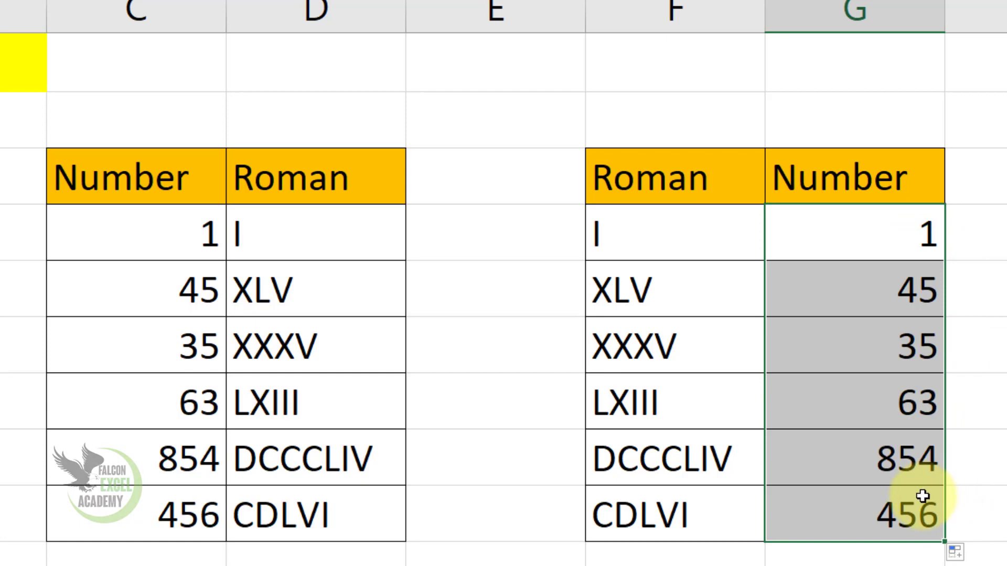
drag(141, 299, 871, 292)
drag(168, 442, 860, 461)
drag(164, 513, 813, 510)
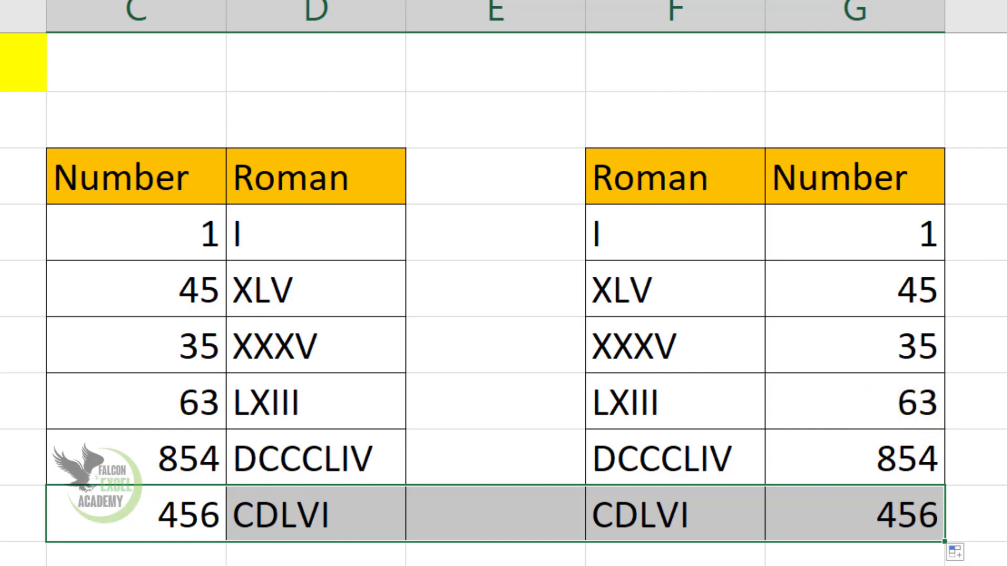
Step: Switch to Sheet2 and clear the four dates in the Result column of the Date and Days table
click(339, 563)
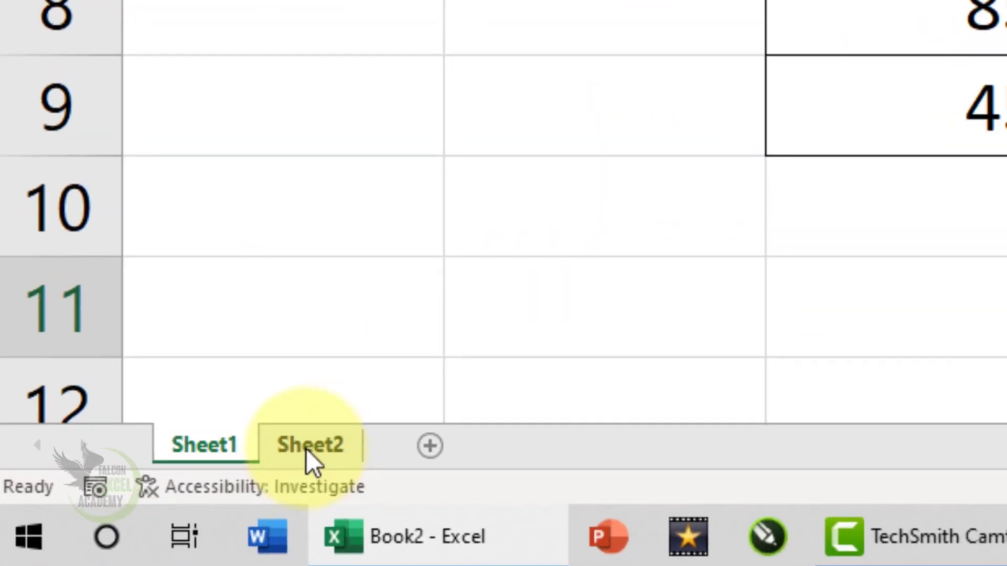
click(309, 445)
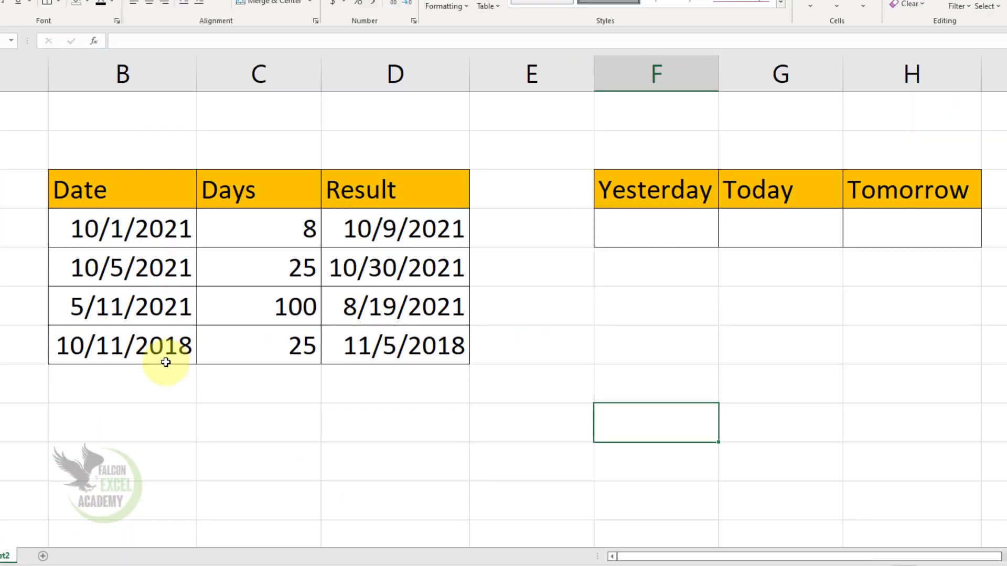
click(269, 426)
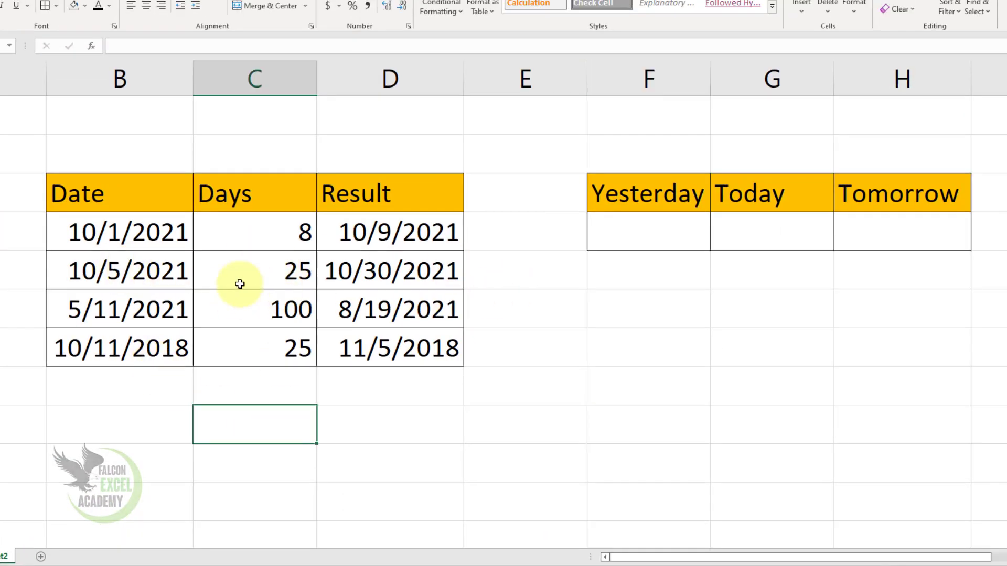
drag(74, 228, 71, 341)
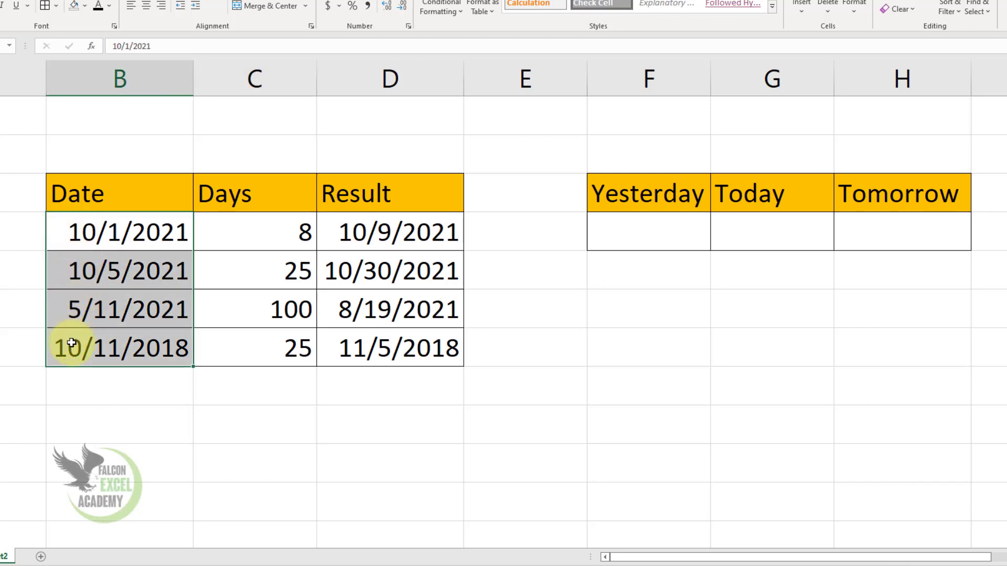
click(236, 232)
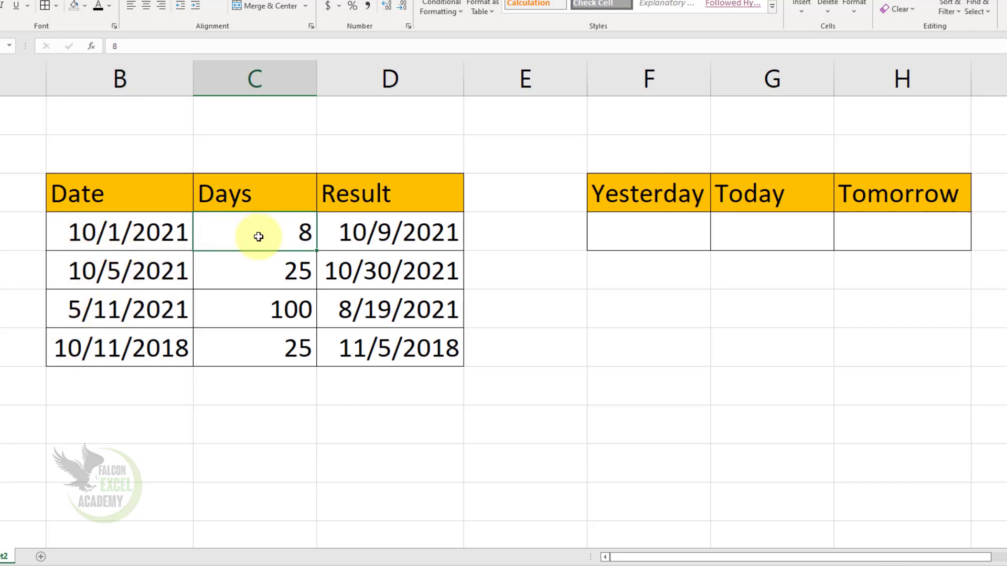
drag(404, 233, 404, 351)
key(Delete)
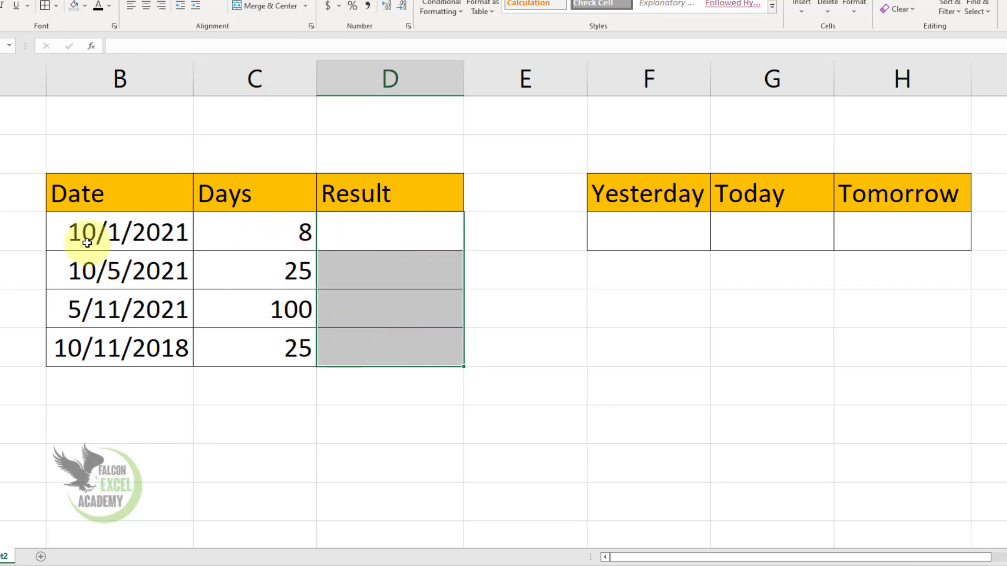
Step: Enter the formula =B4+C4 in D4 to add the days to the date, and fill it down through D7
click(267, 231)
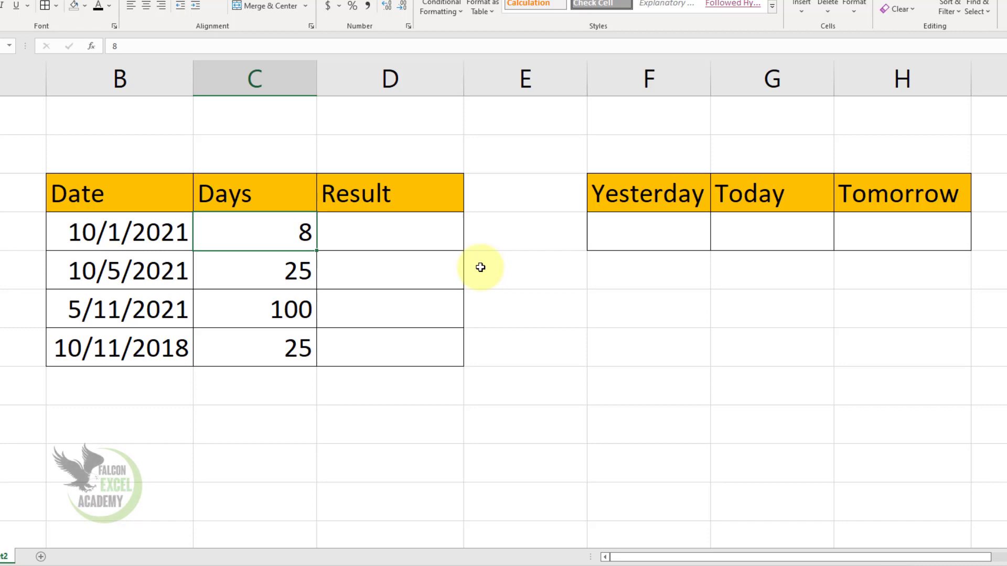
click(387, 234)
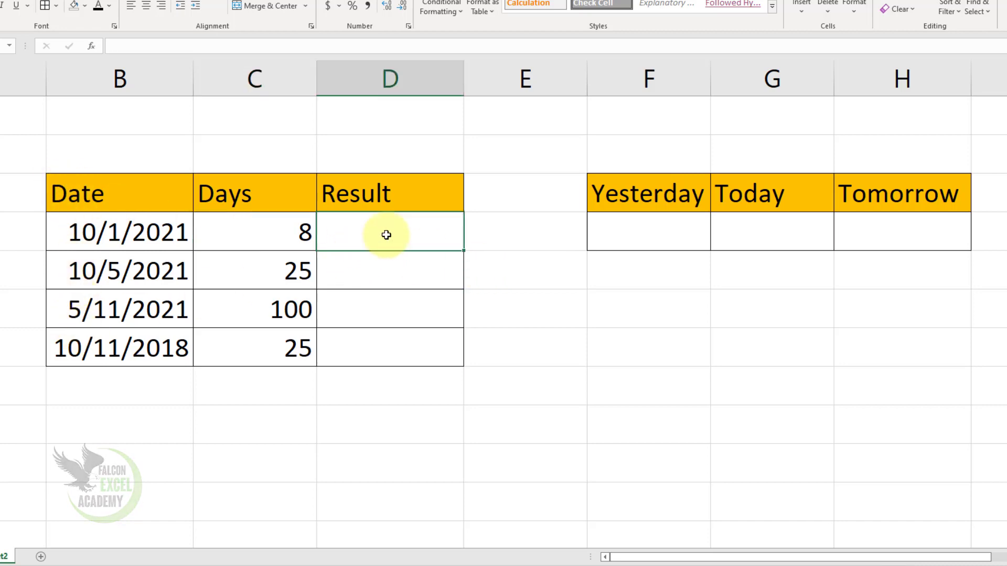
text(=)
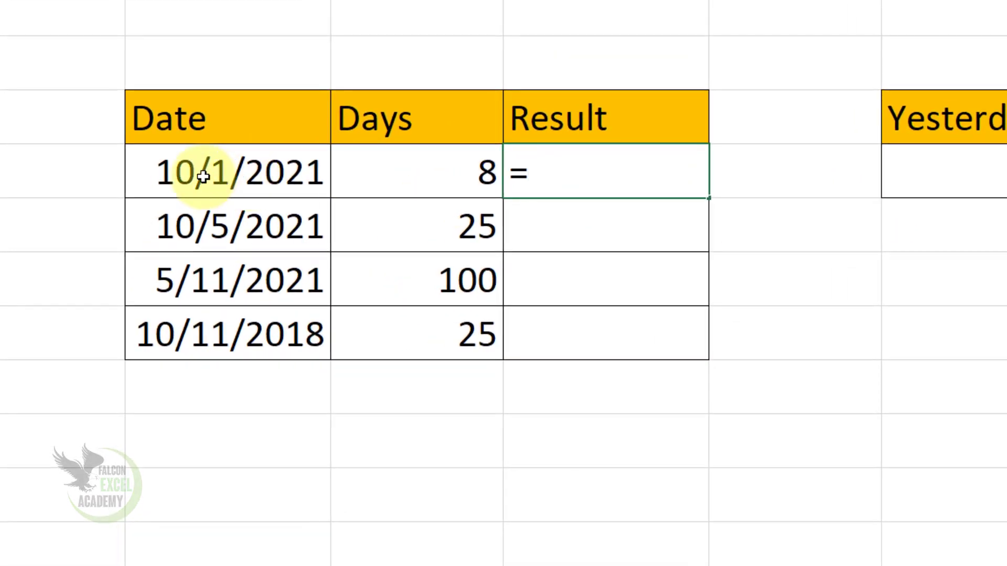
click(203, 176)
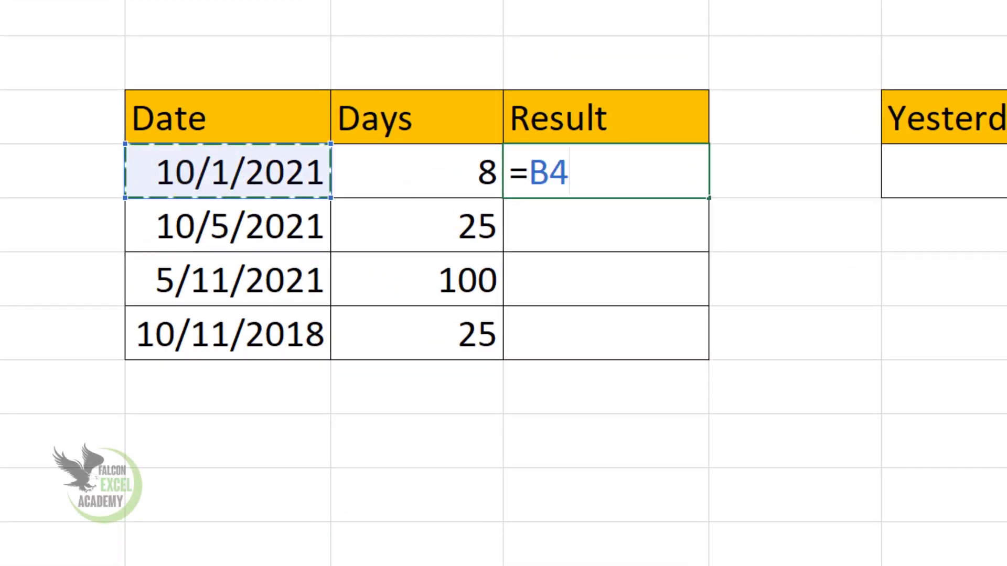
text(+)
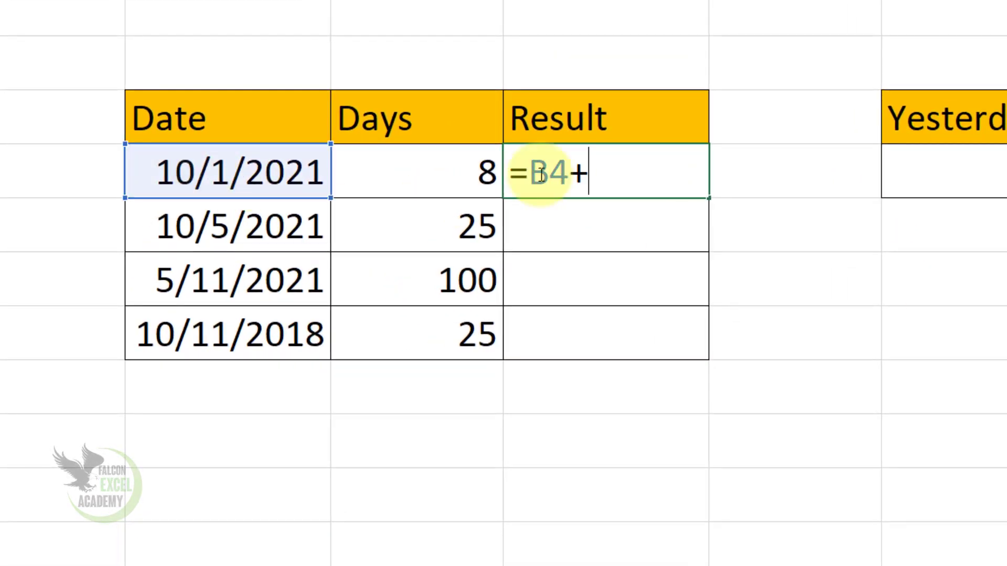
click(395, 168)
key(Return)
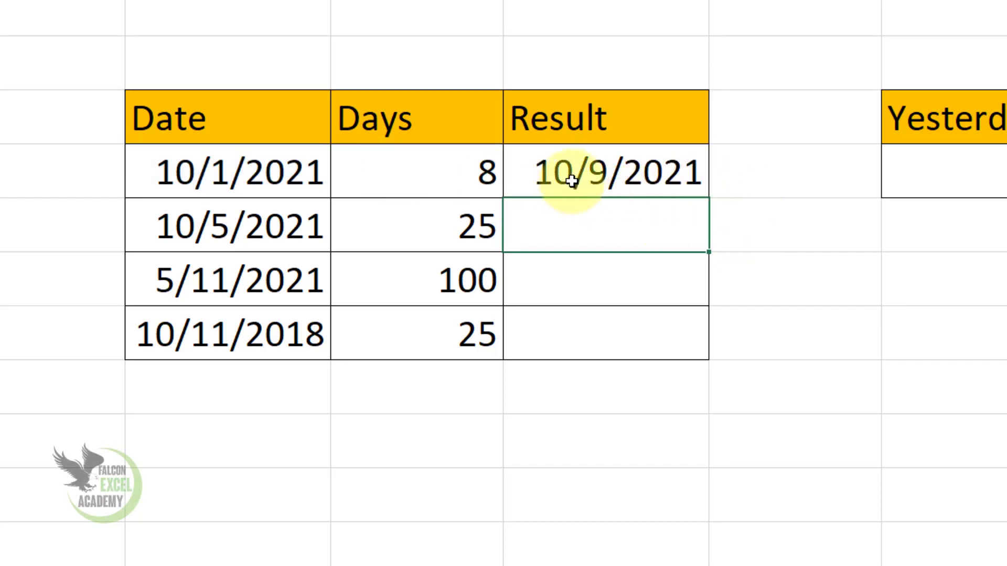
click(604, 179)
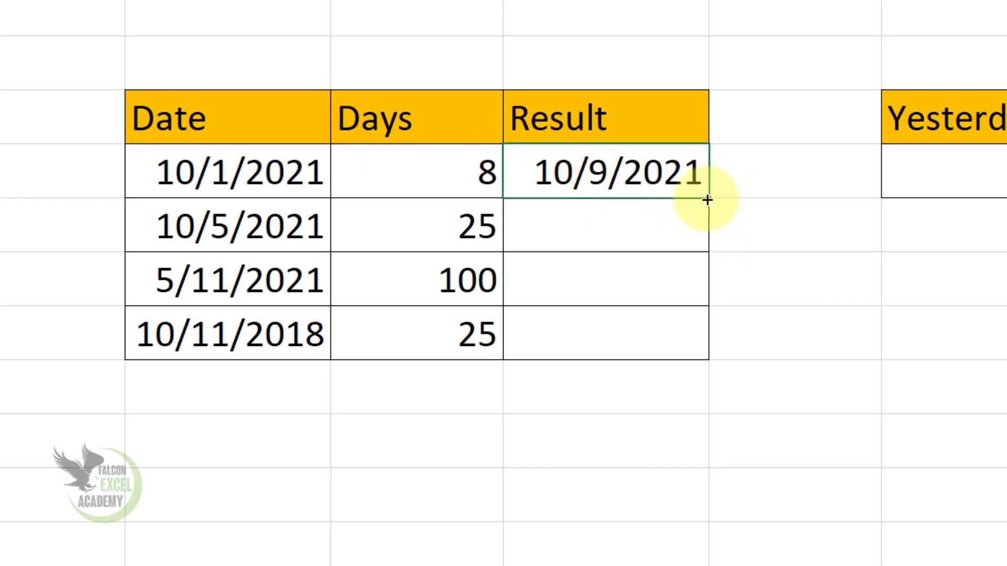
drag(709, 199, 701, 338)
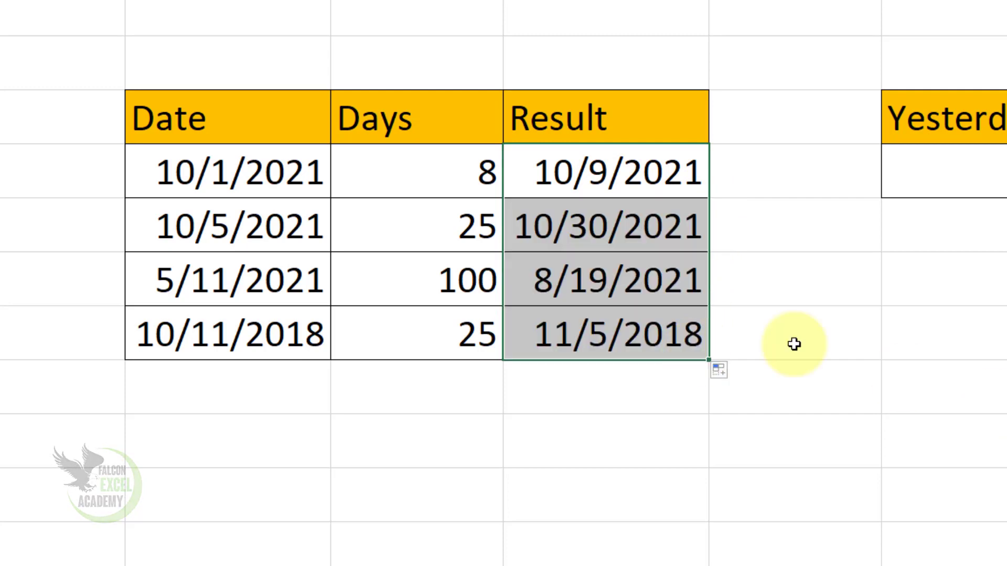
Step: Set the Days value in C4 to 25
click(461, 164)
text(25)
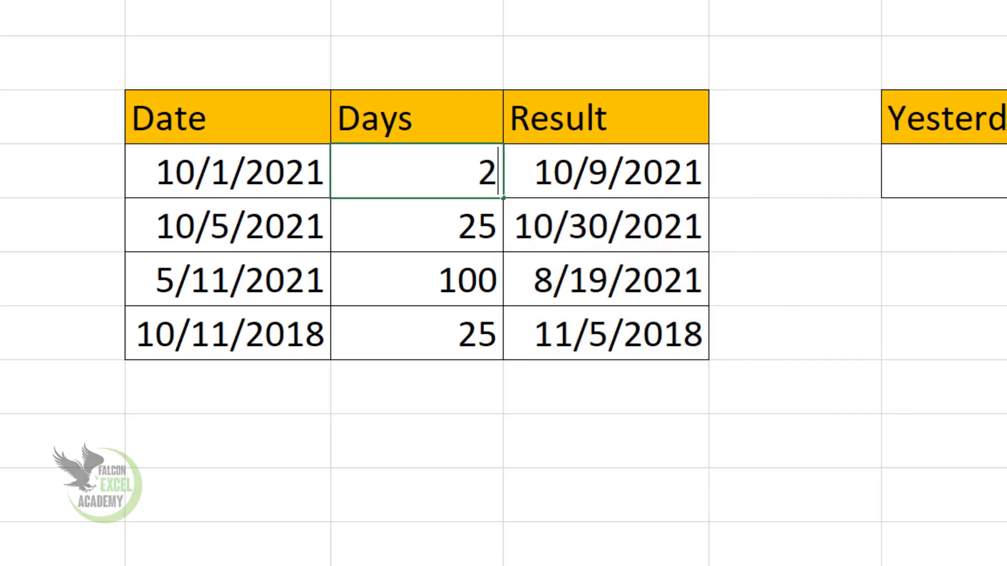
key(Return)
Step: Set the Days value for the first date, in C4, to 150
click(451, 181)
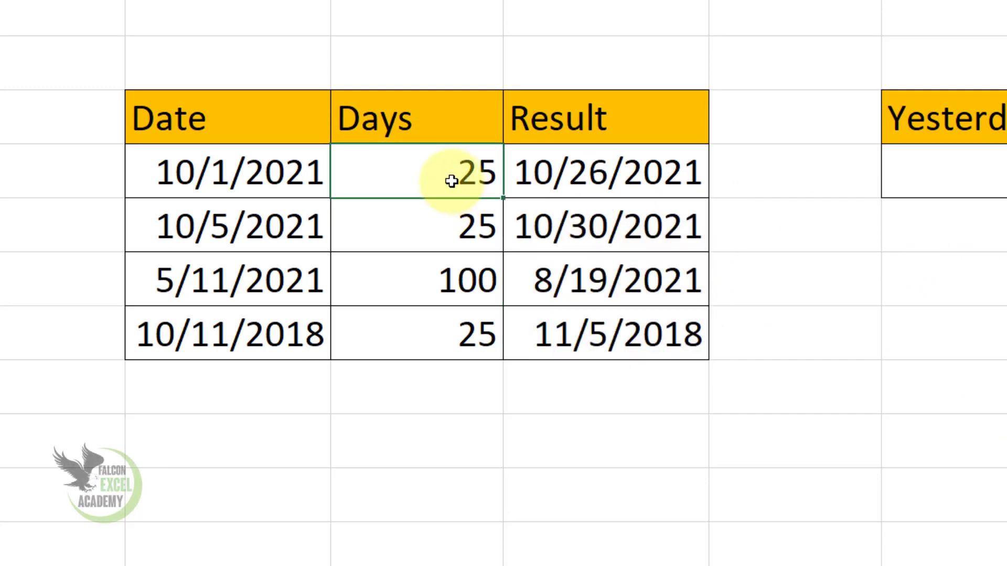
double_click(452, 181)
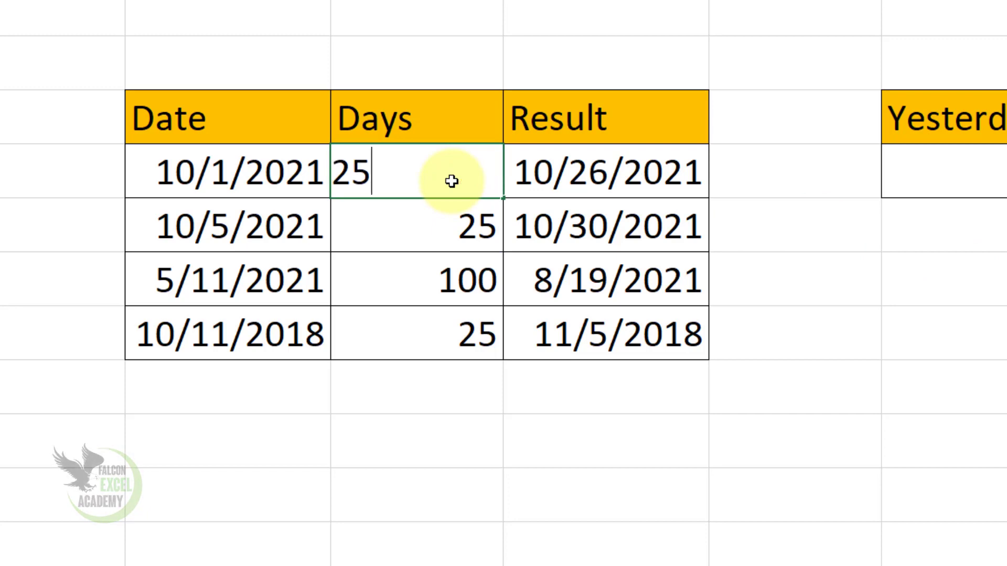
key(BackSpace)
key(BackSpace)
text(150)
key(Return)
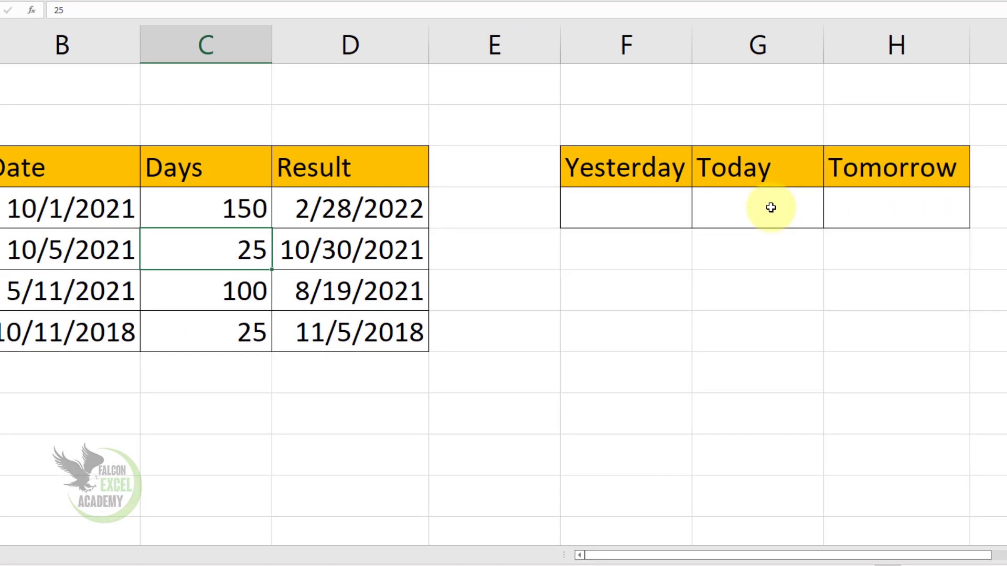
Step: Enter the formula =TODAY() in G4 under the Today header
click(771, 208)
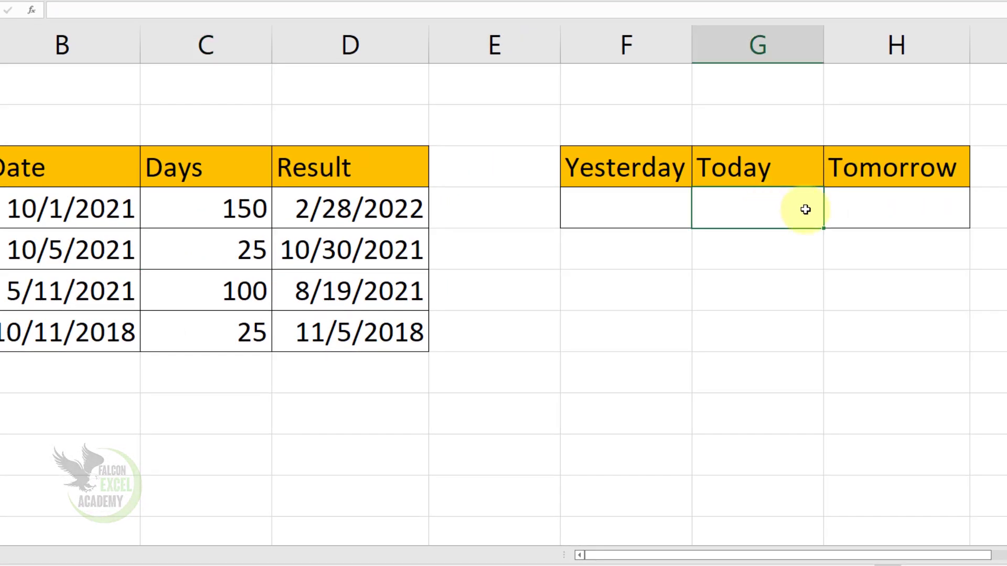
text(=)
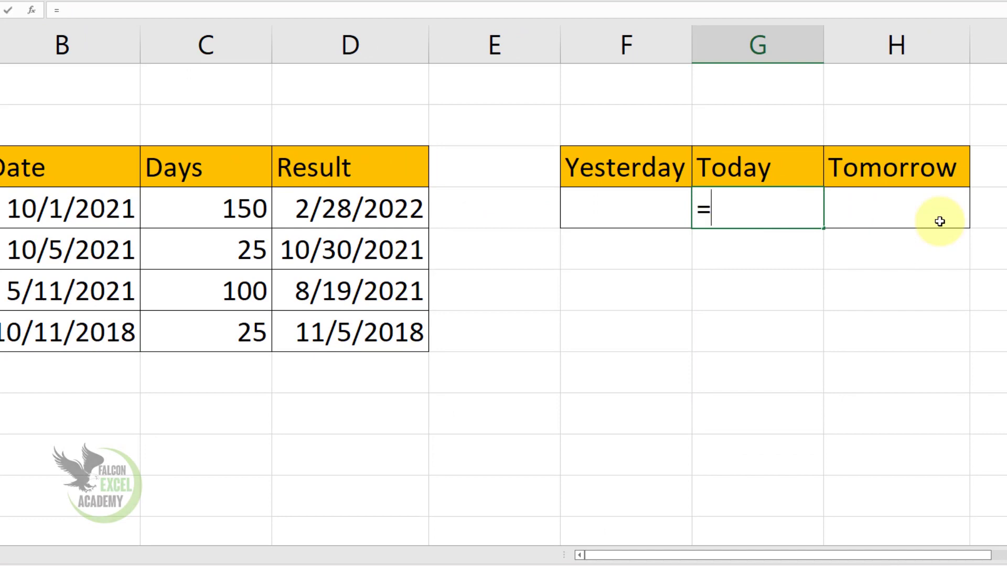
text(oday)
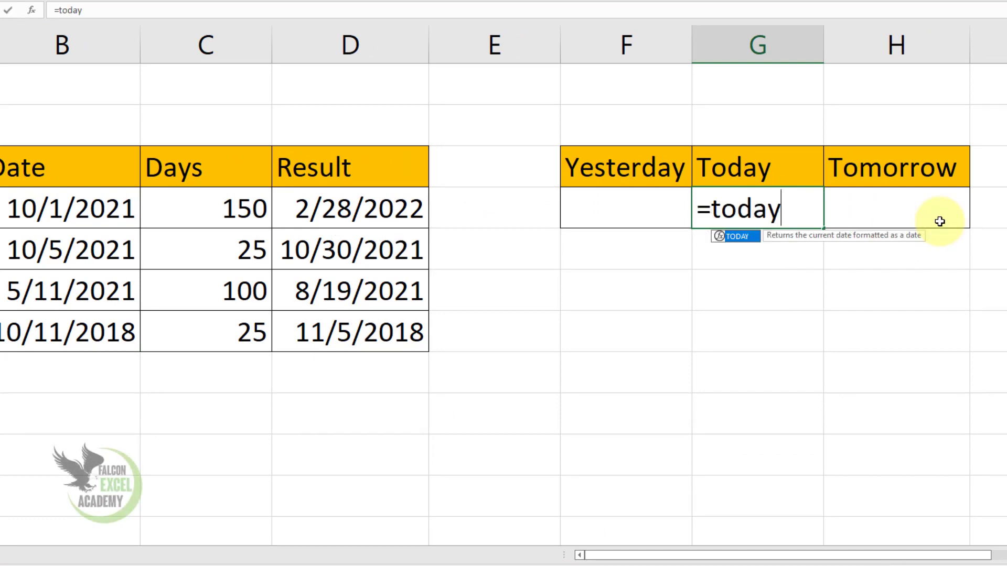
text(())
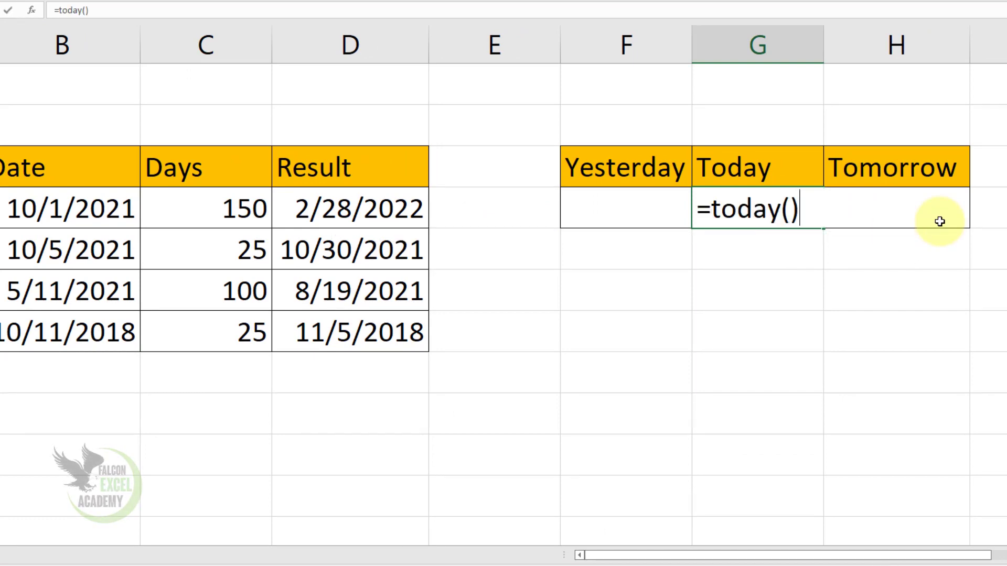
key(Return)
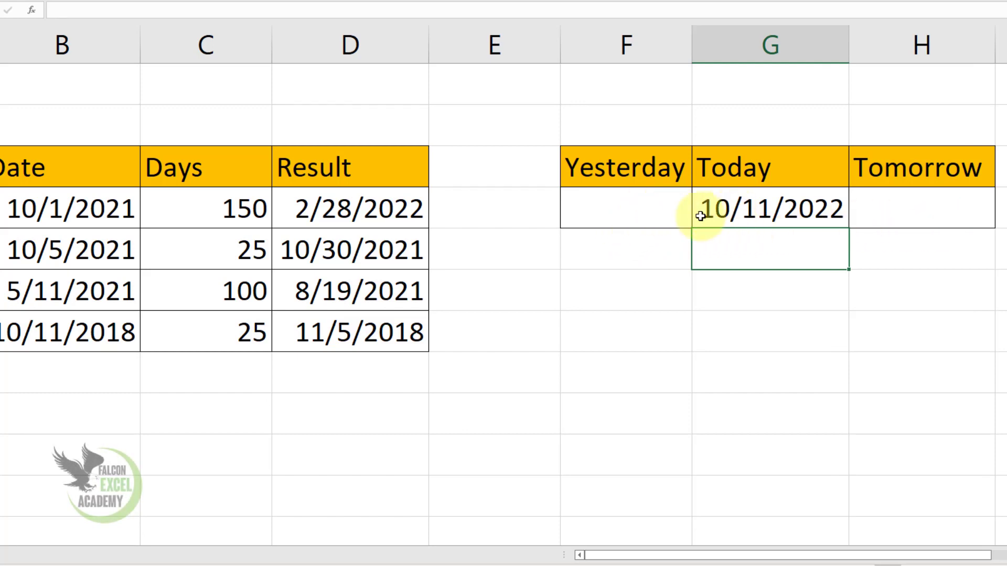
Step: Enter the formula =TODAY()-1 in F4 under the Yesterday header
click(645, 216)
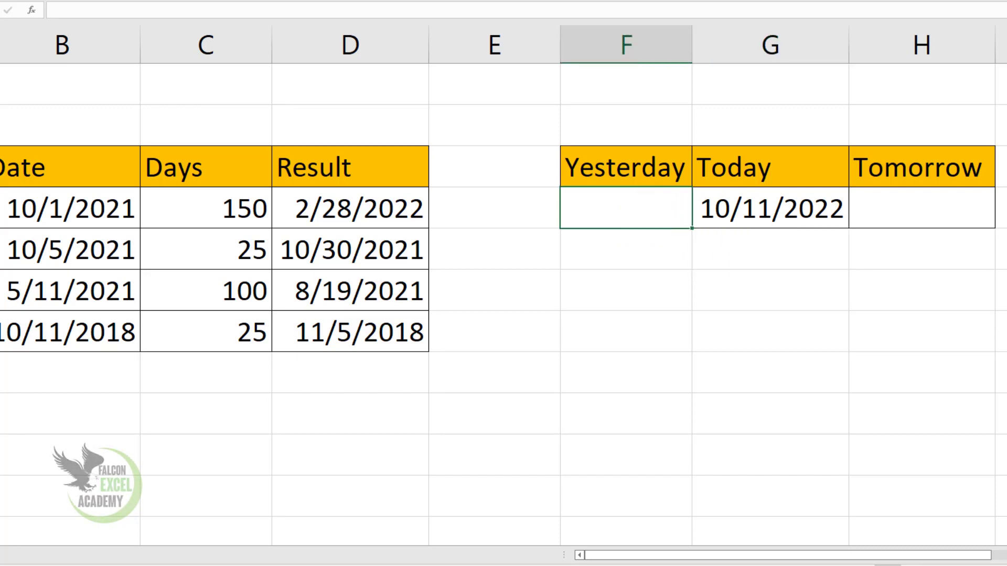
text(=)
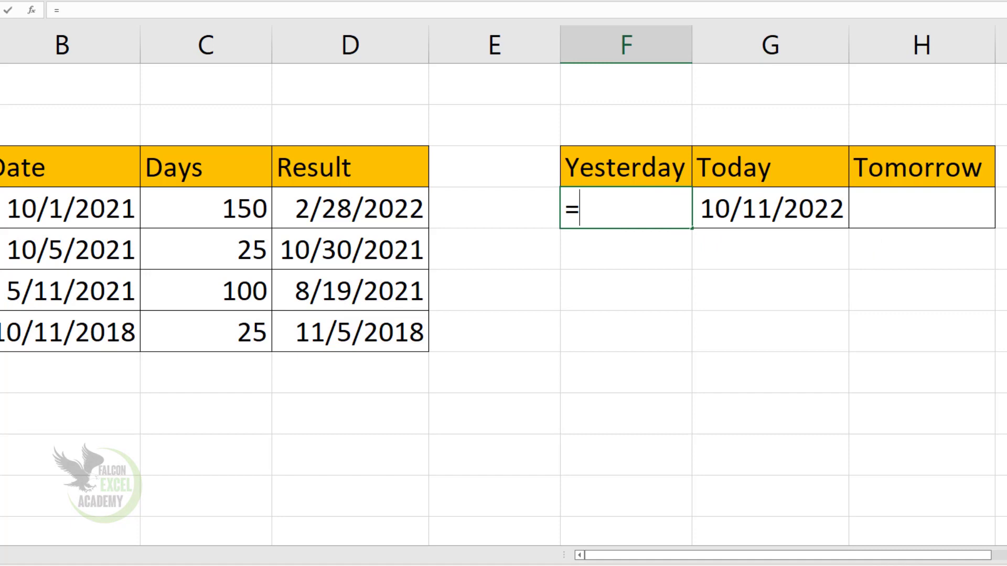
click(796, 209)
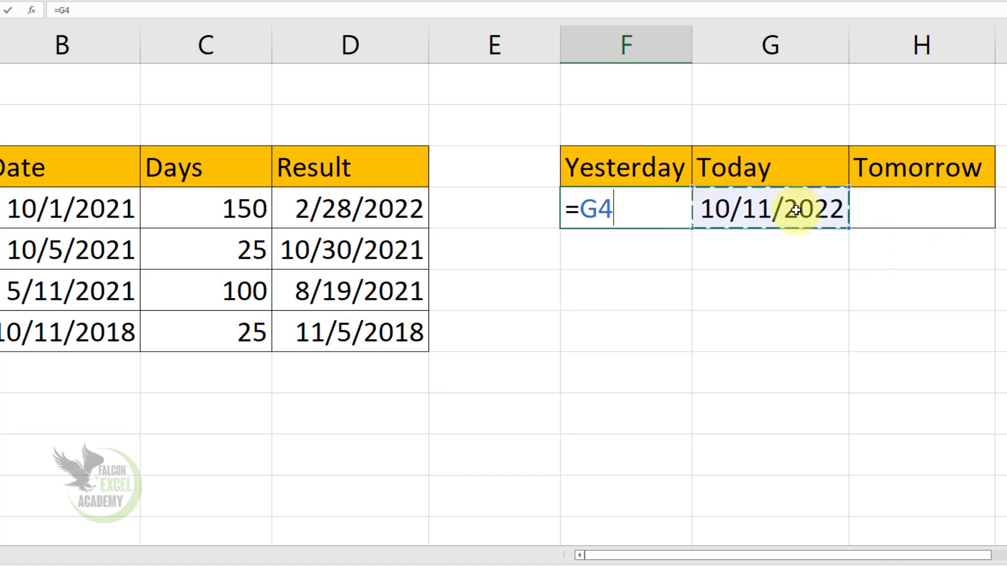
key(BackSpace)
key(BackSpace)
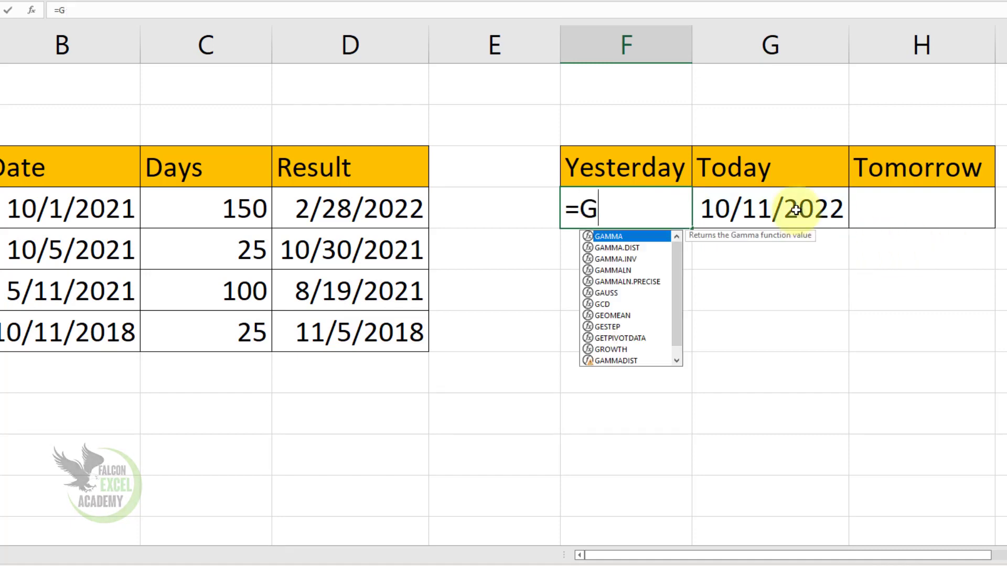
text(today)
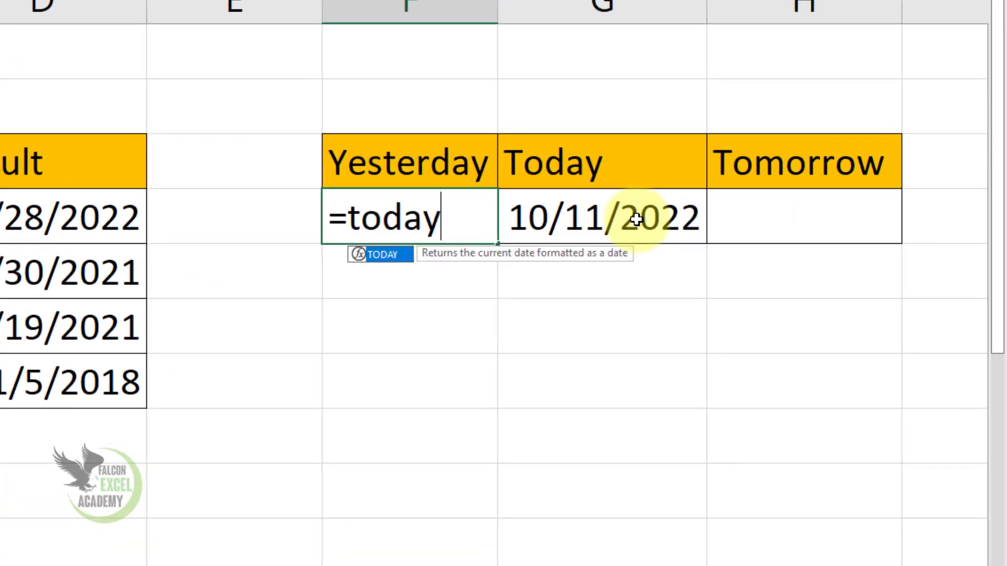
text(()-)
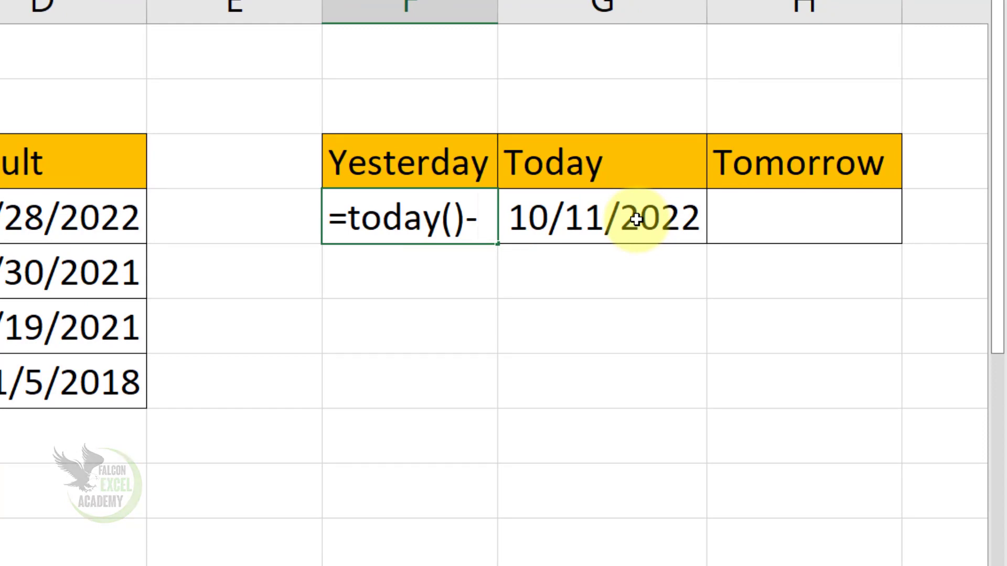
text(1)
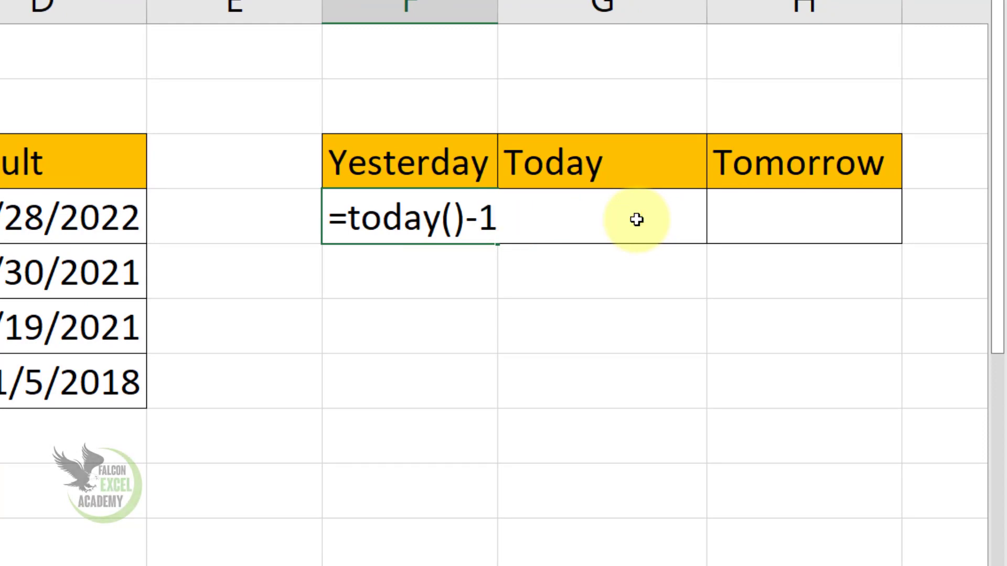
key(Return)
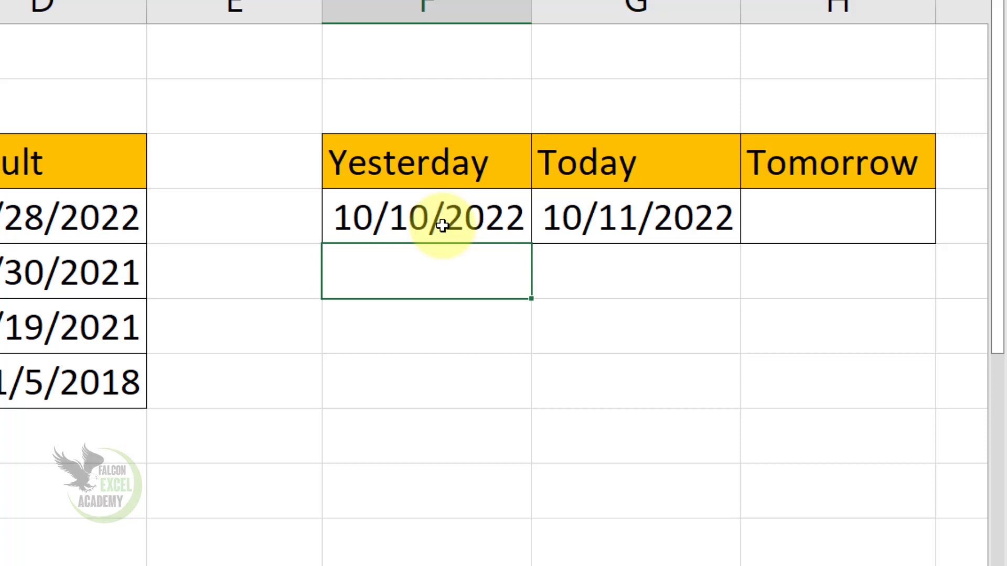
Step: Enter the formula =TODAY()+1 in H4 under the Tomorrow header
click(840, 224)
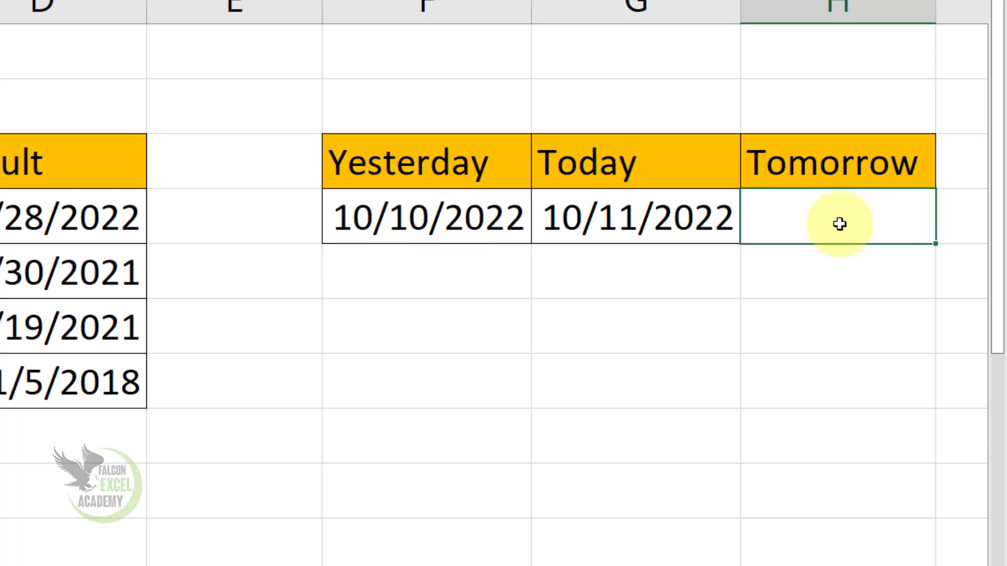
text(=today)
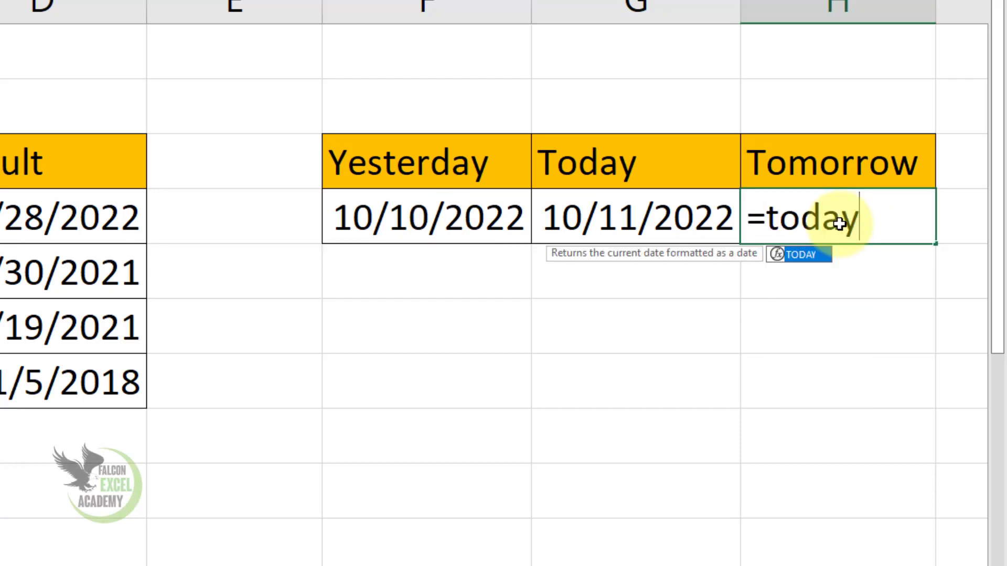
key(Tab)
text())
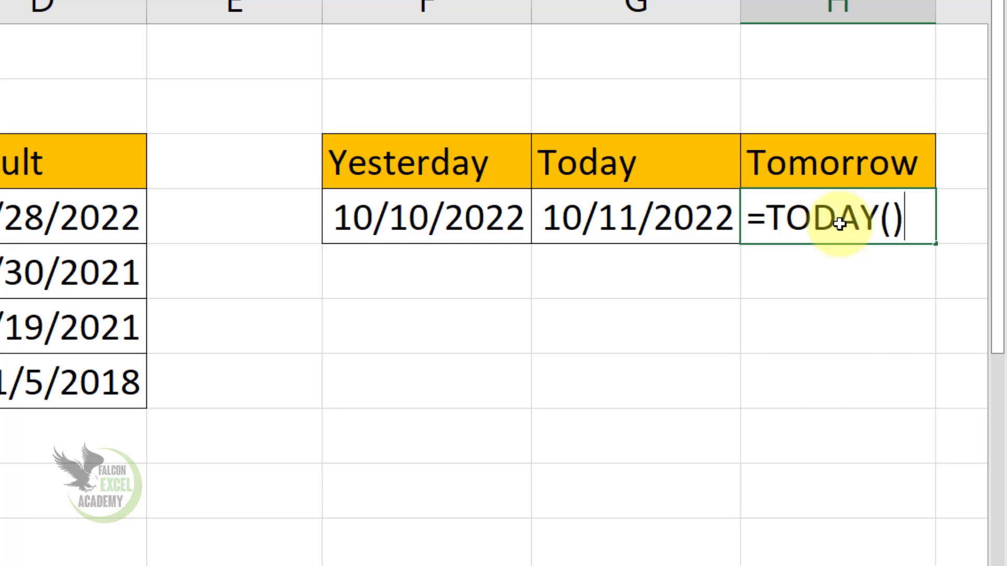
text(+1)
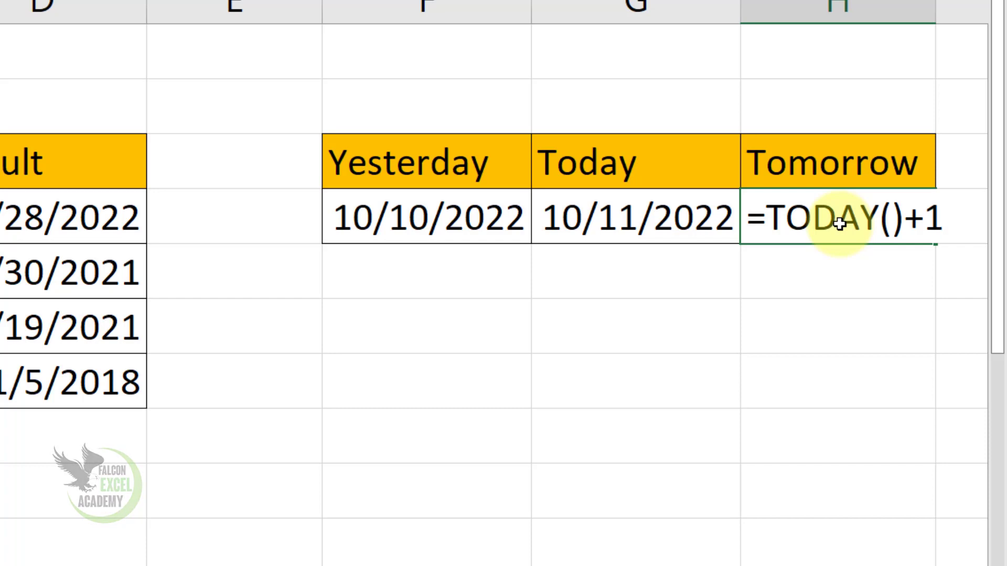
key(Return)
Step: Change the formula in H4 to =TODAY()+15 and switch to Sheet1
click(839, 224)
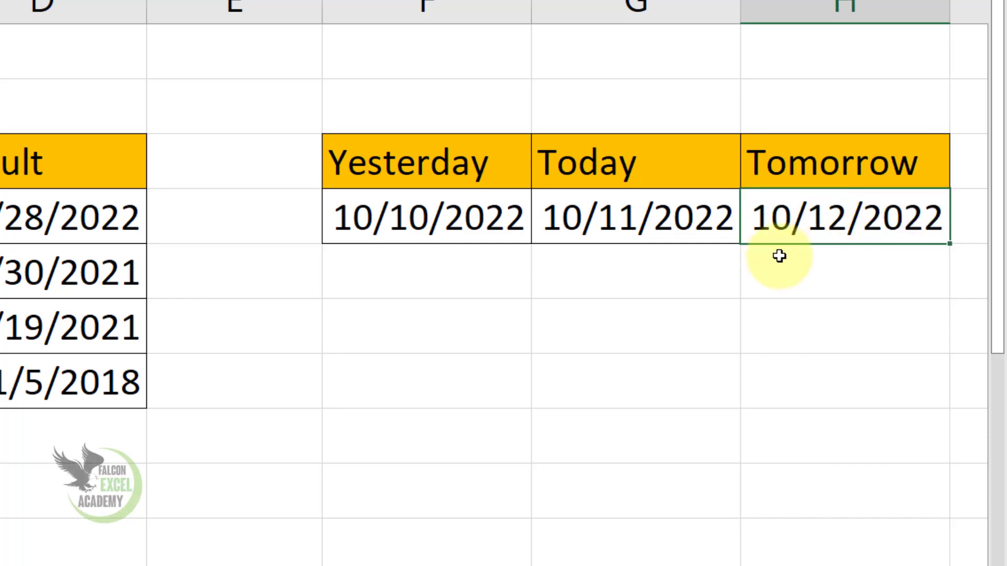
double_click(874, 220)
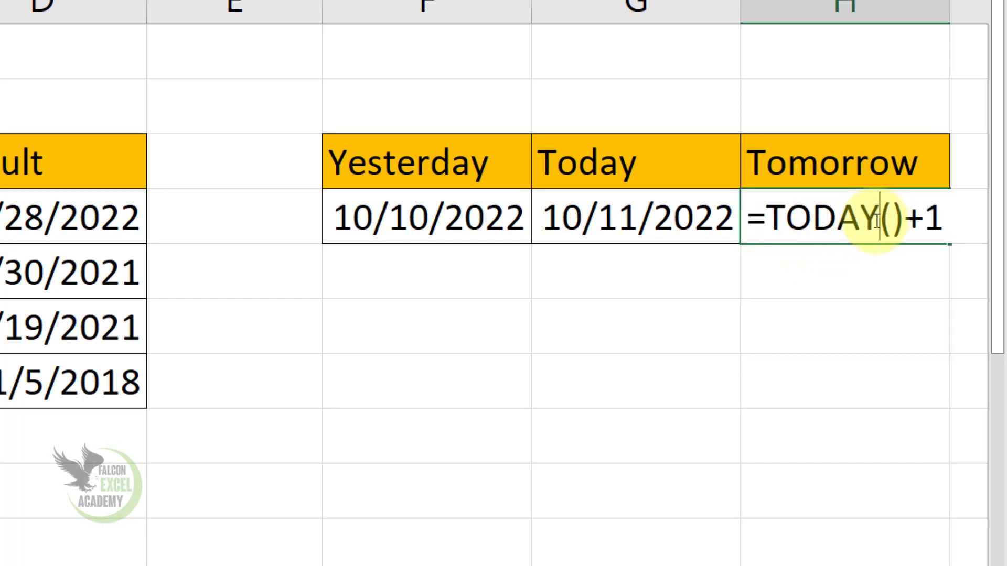
double_click(936, 218)
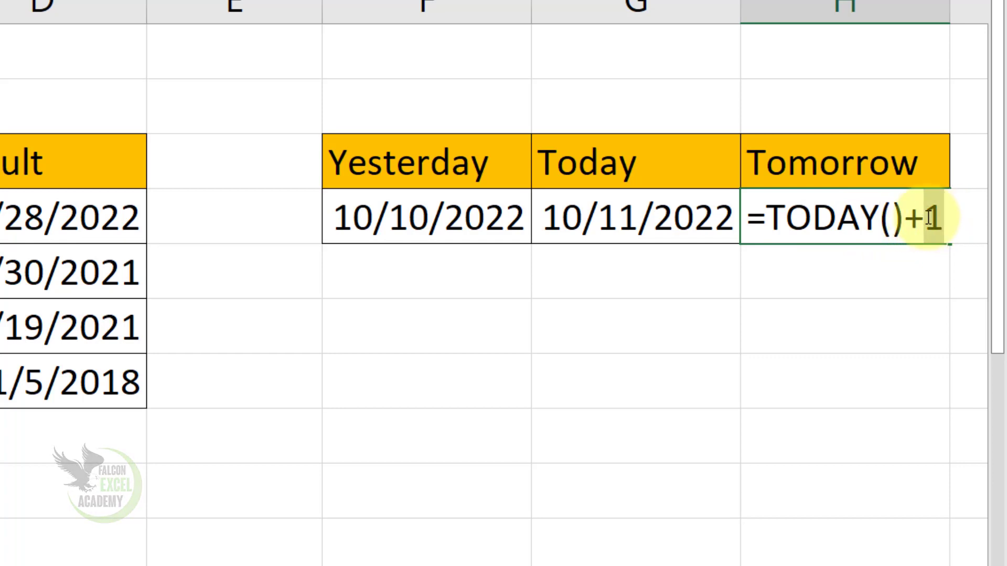
text(15)
key(Return)
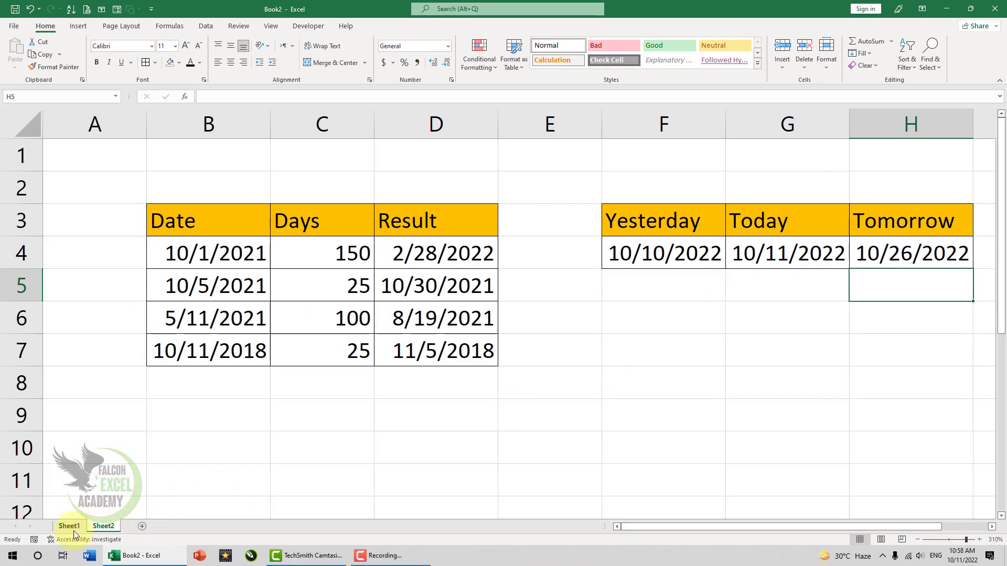
click(73, 528)
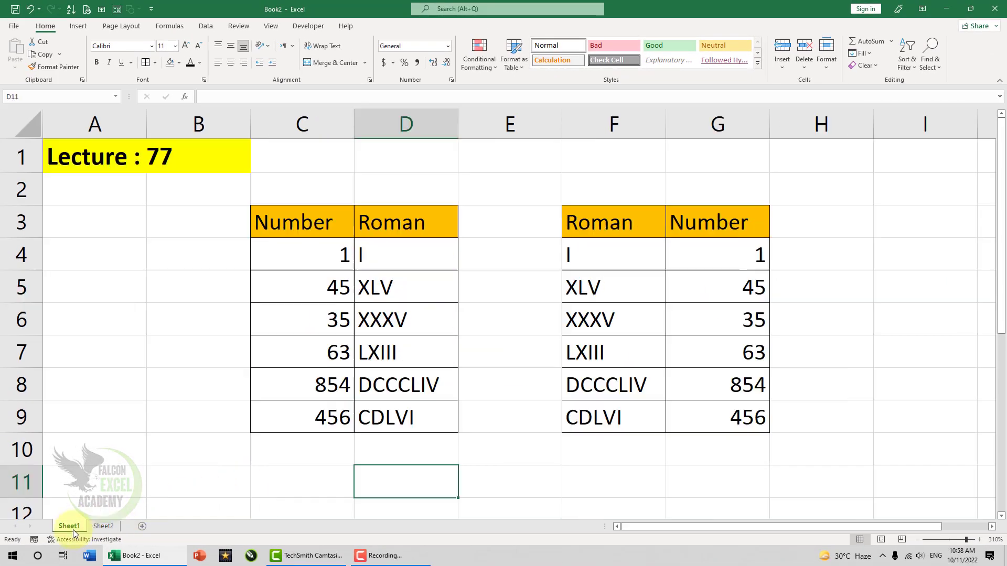